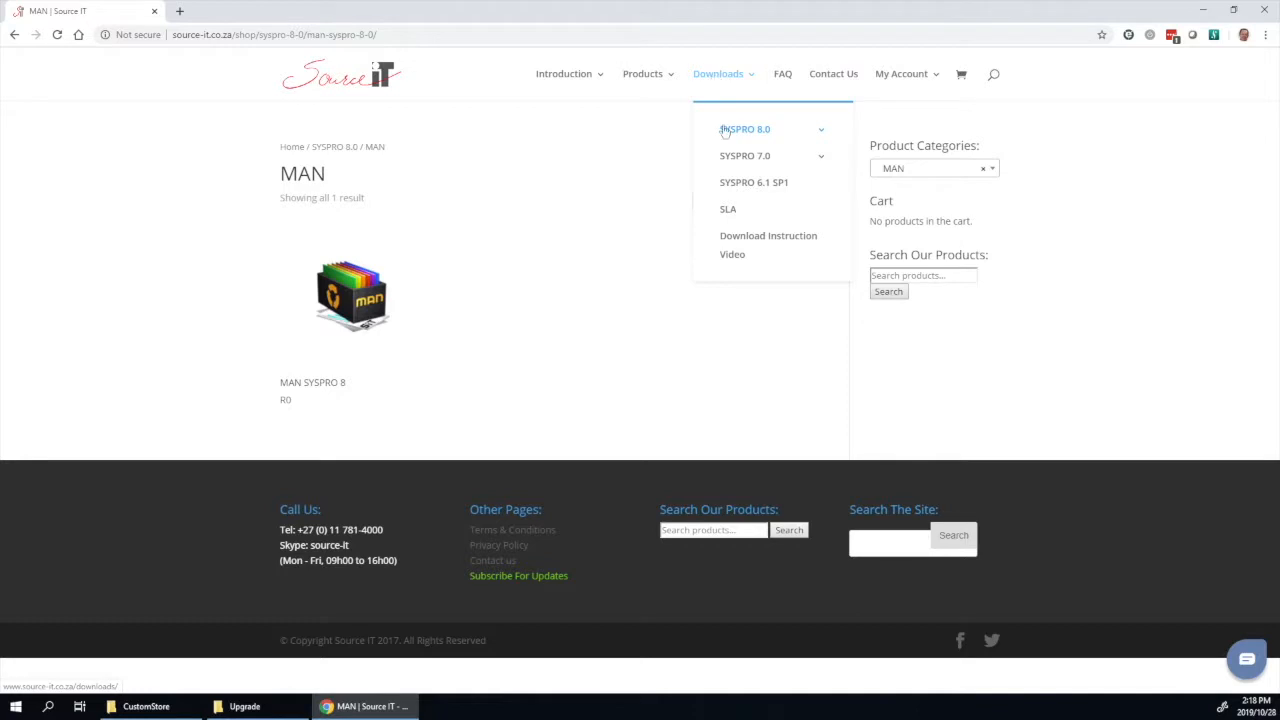
Step: Open Source IT's 'How to download Source IT packages' video page, then minimize Chrome
left_click(737, 242)
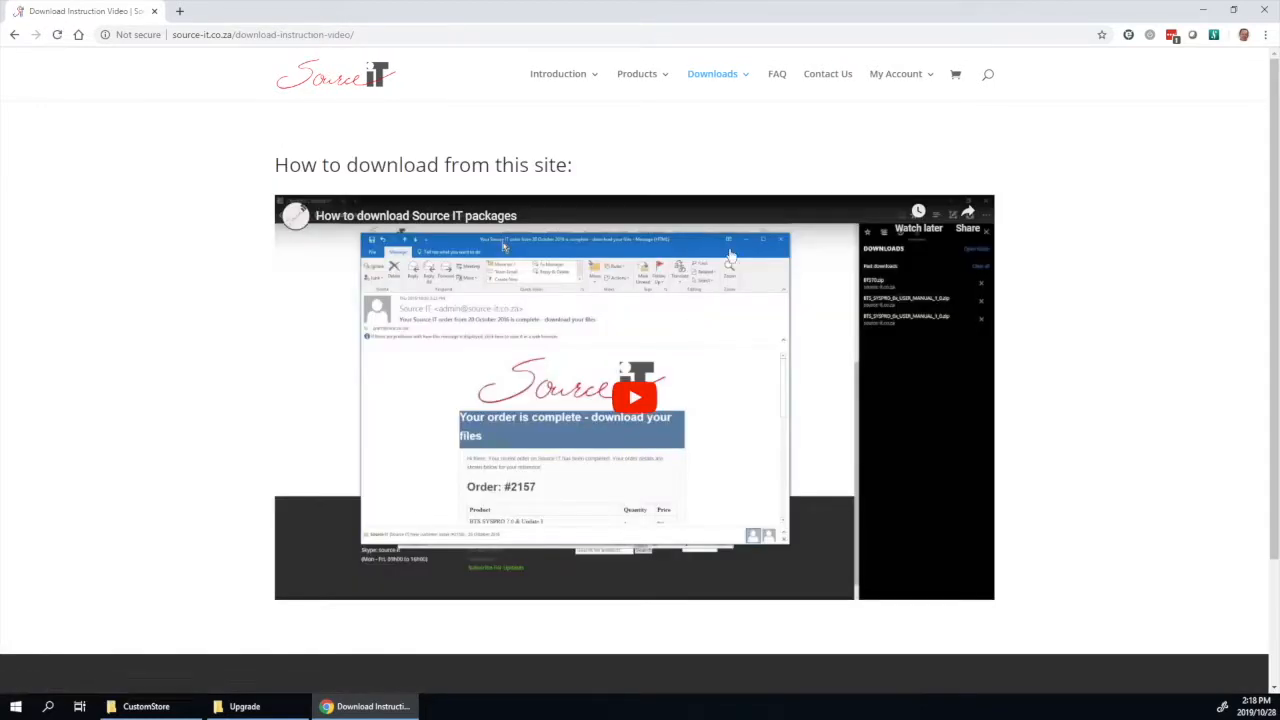
left_click(1200, 10)
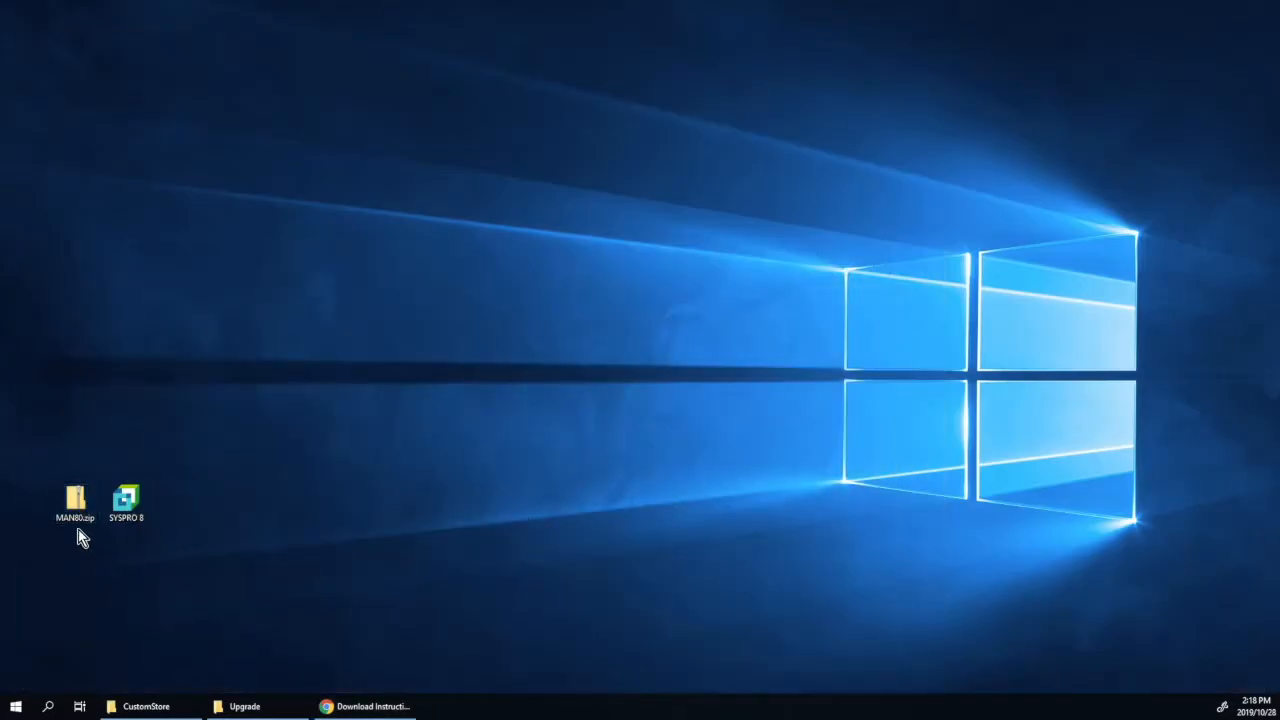
Step: Copy MAN80.exe out of MAN80.zip into the C:\SYSPRO8\Base\Upgrade folder
double_click(75, 500)
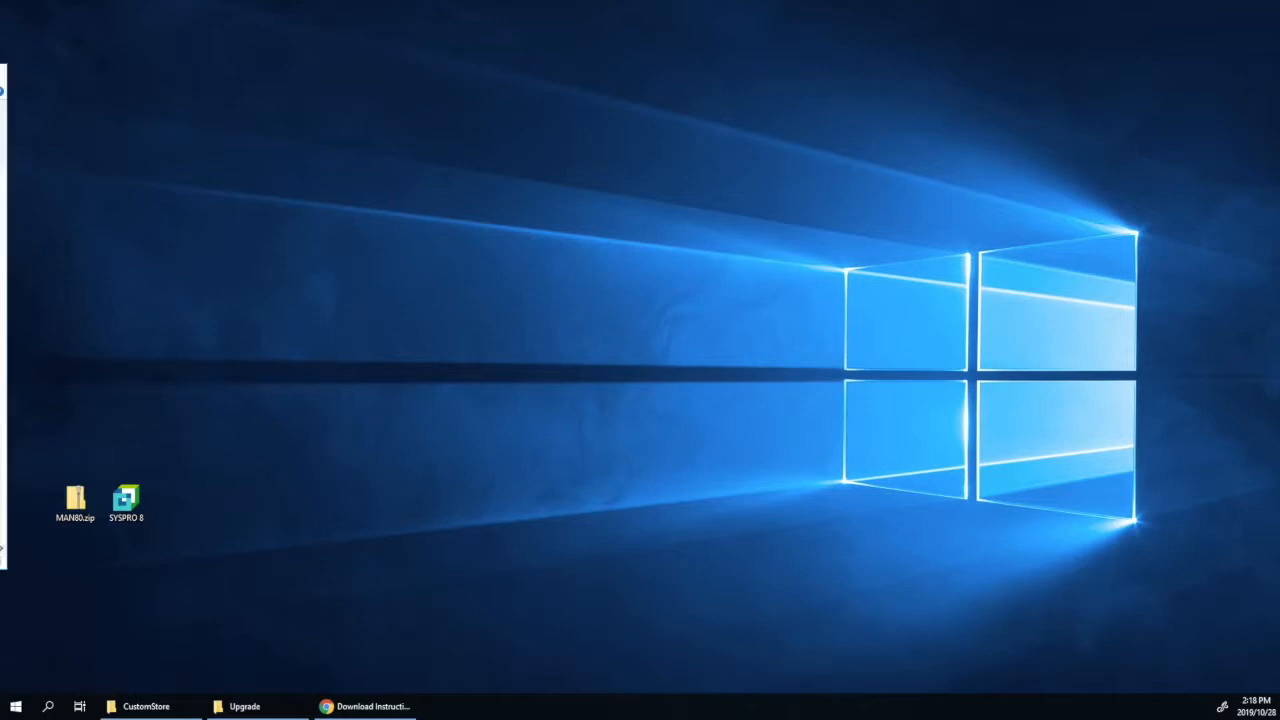
left_click(396, 248)
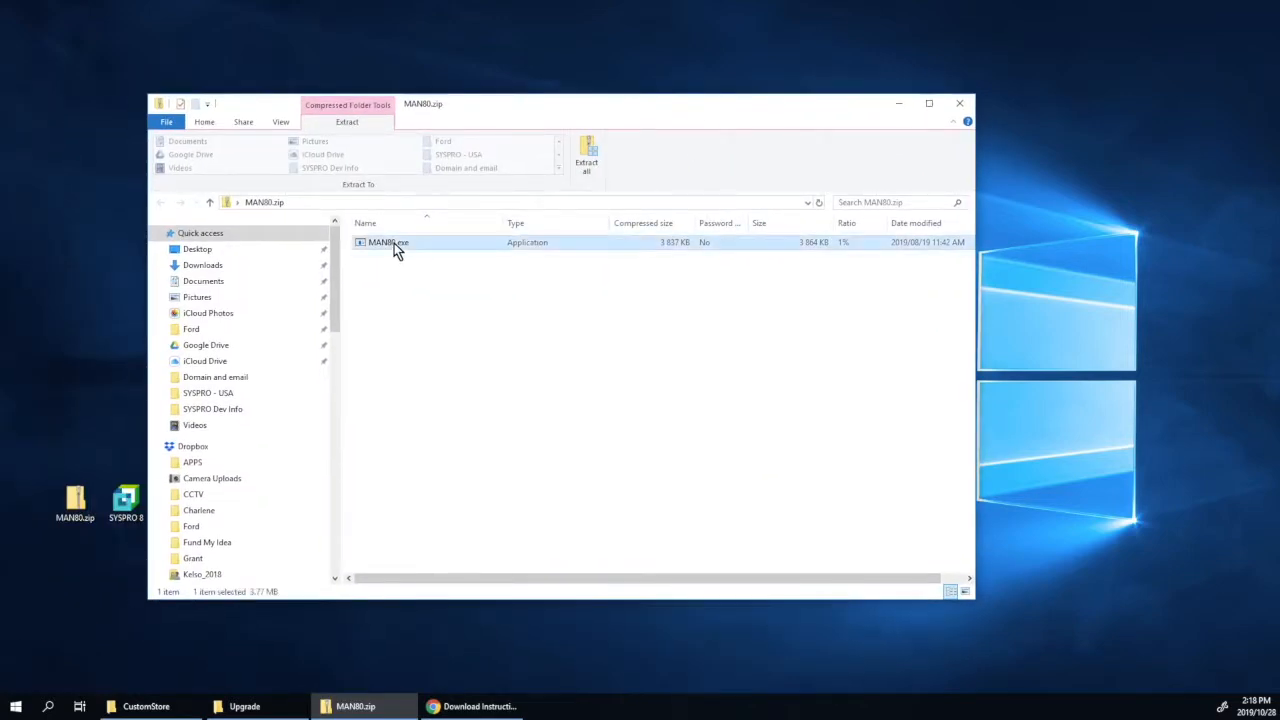
right_click(394, 243)
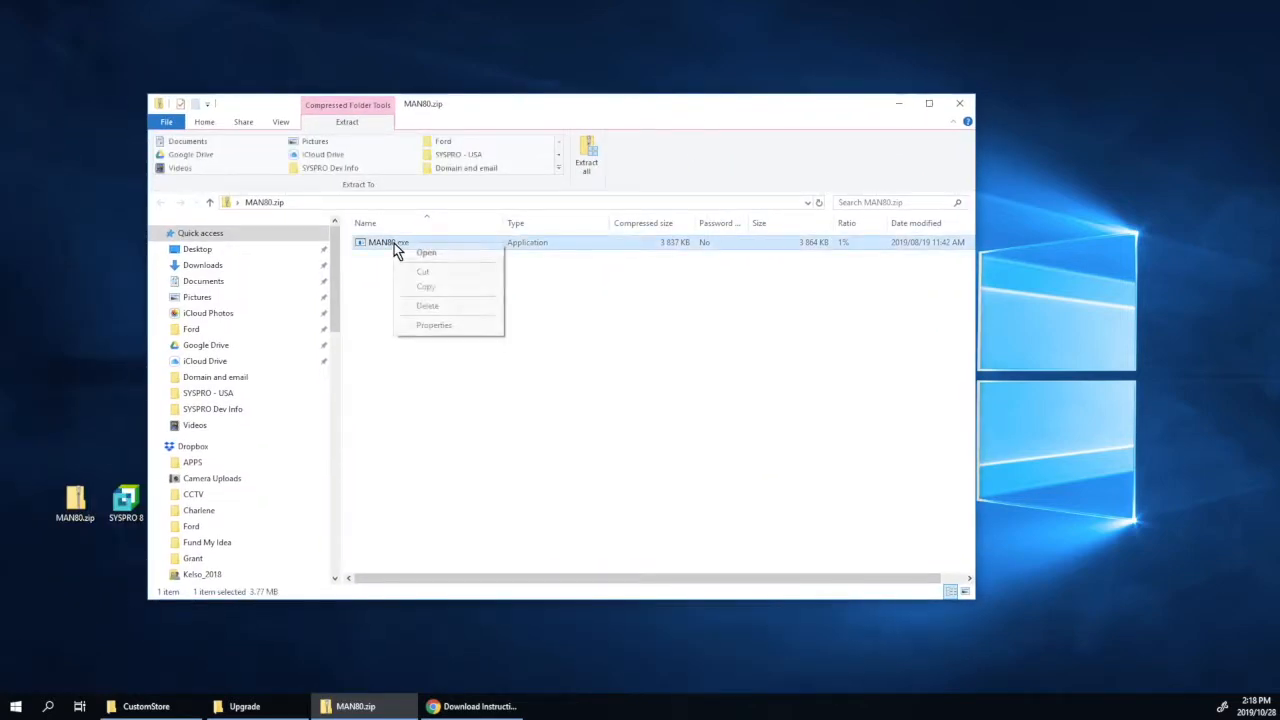
left_click(423, 289)
left_click(244, 706)
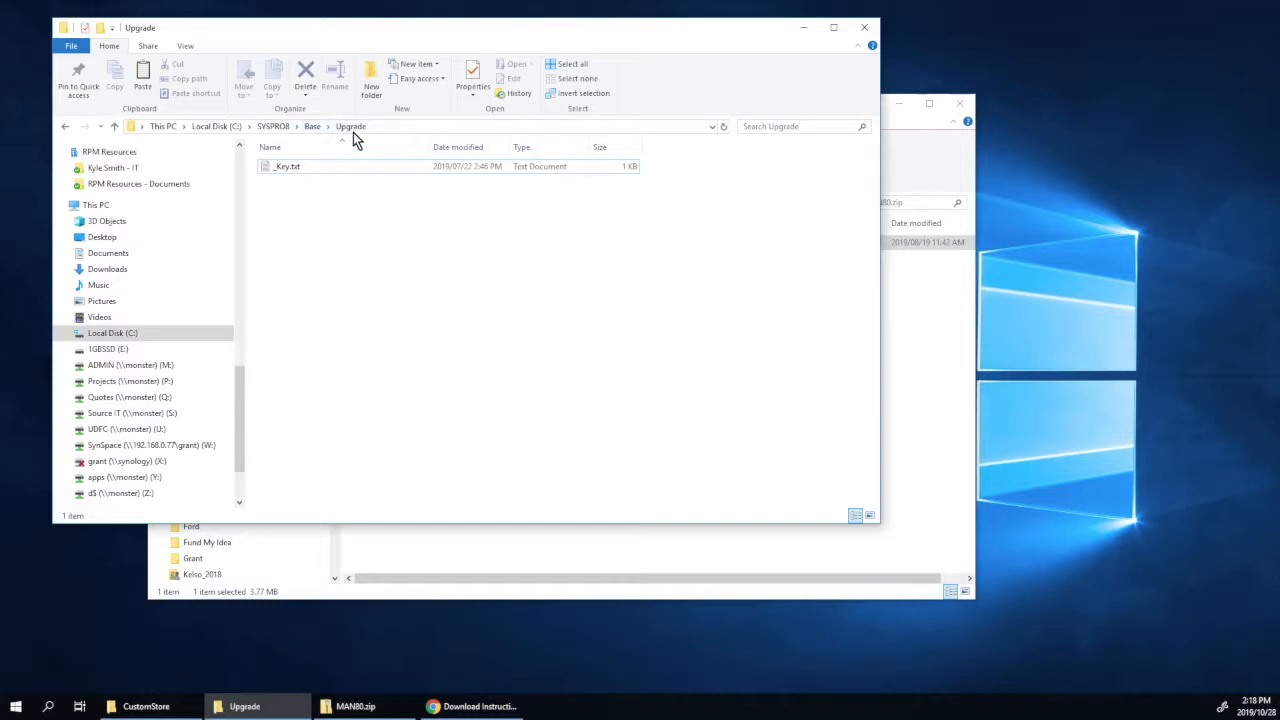
right_click(334, 223)
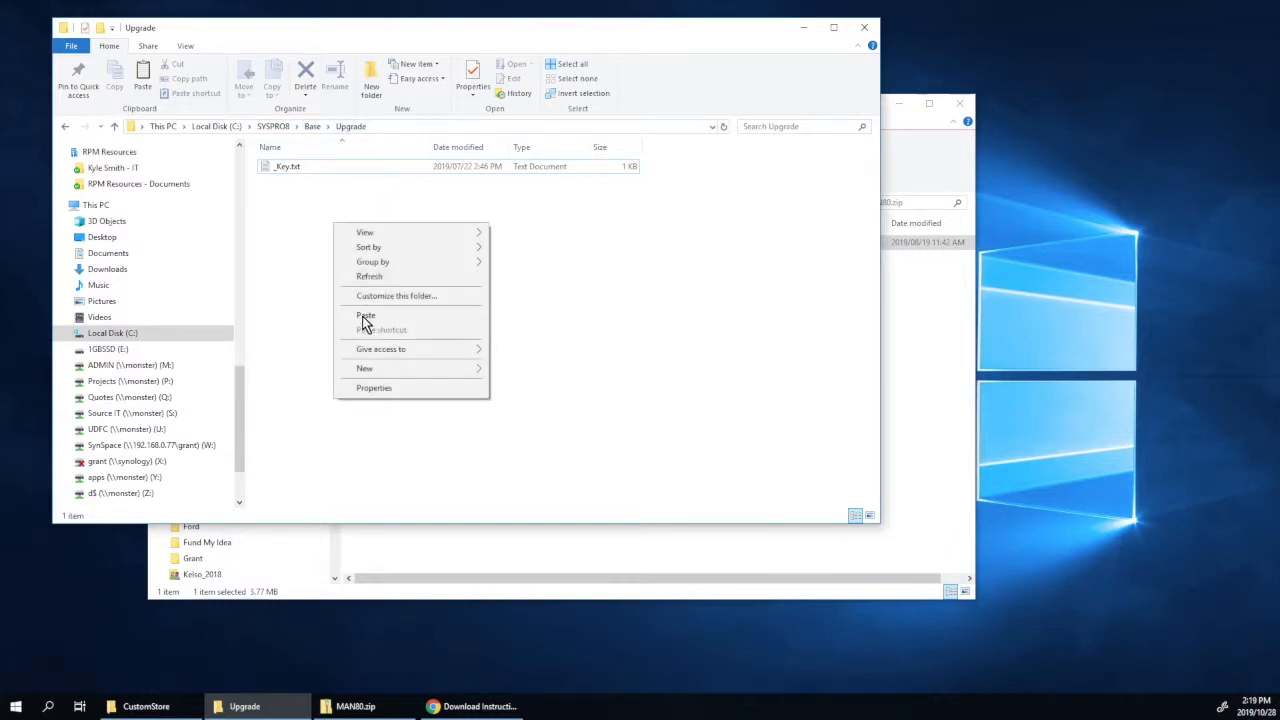
left_click(367, 323)
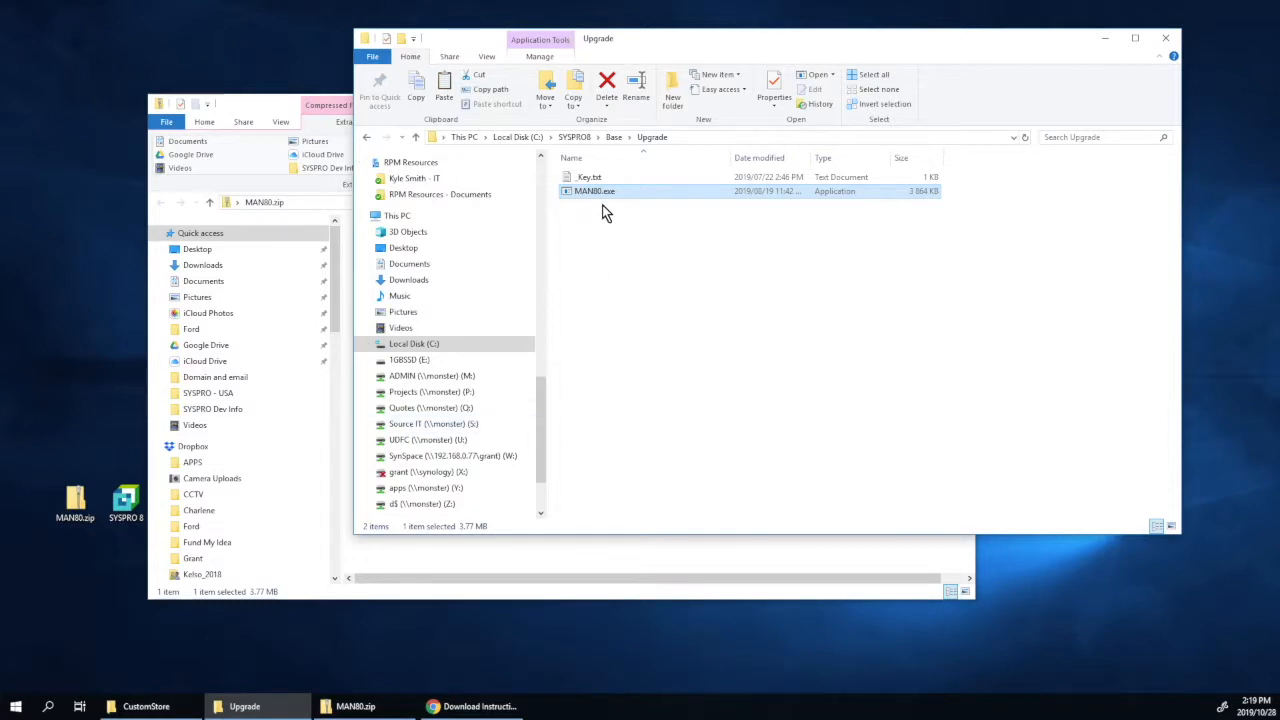
Step: Launch SYSPRO 8 and log in as ADMIN to company EDU1
left_click(125, 500)
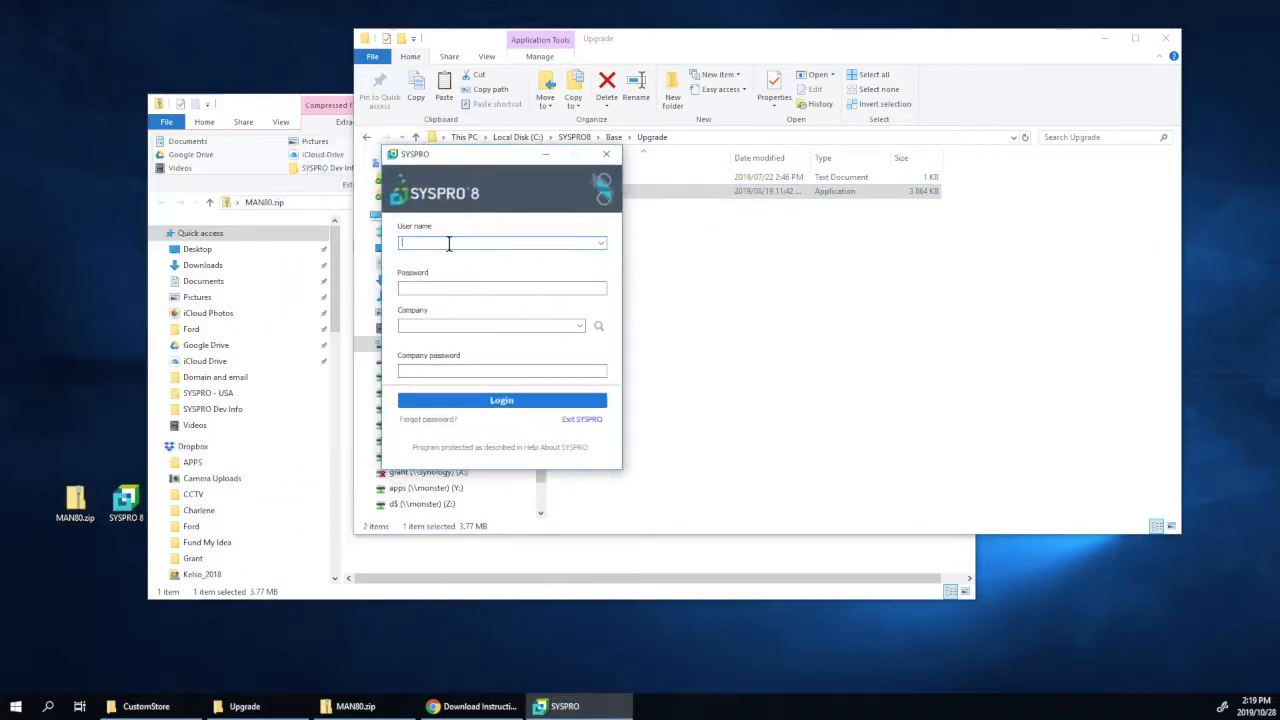
type("admin")
key("Tab")
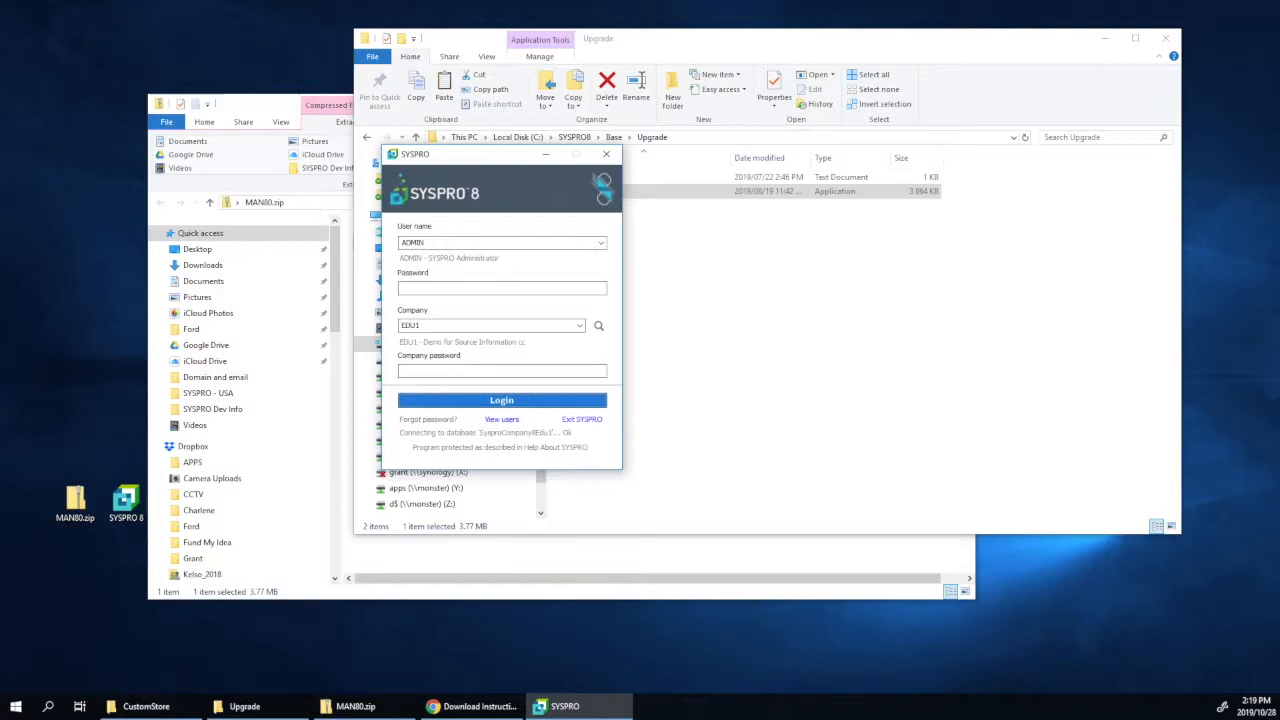
left_click(501, 400)
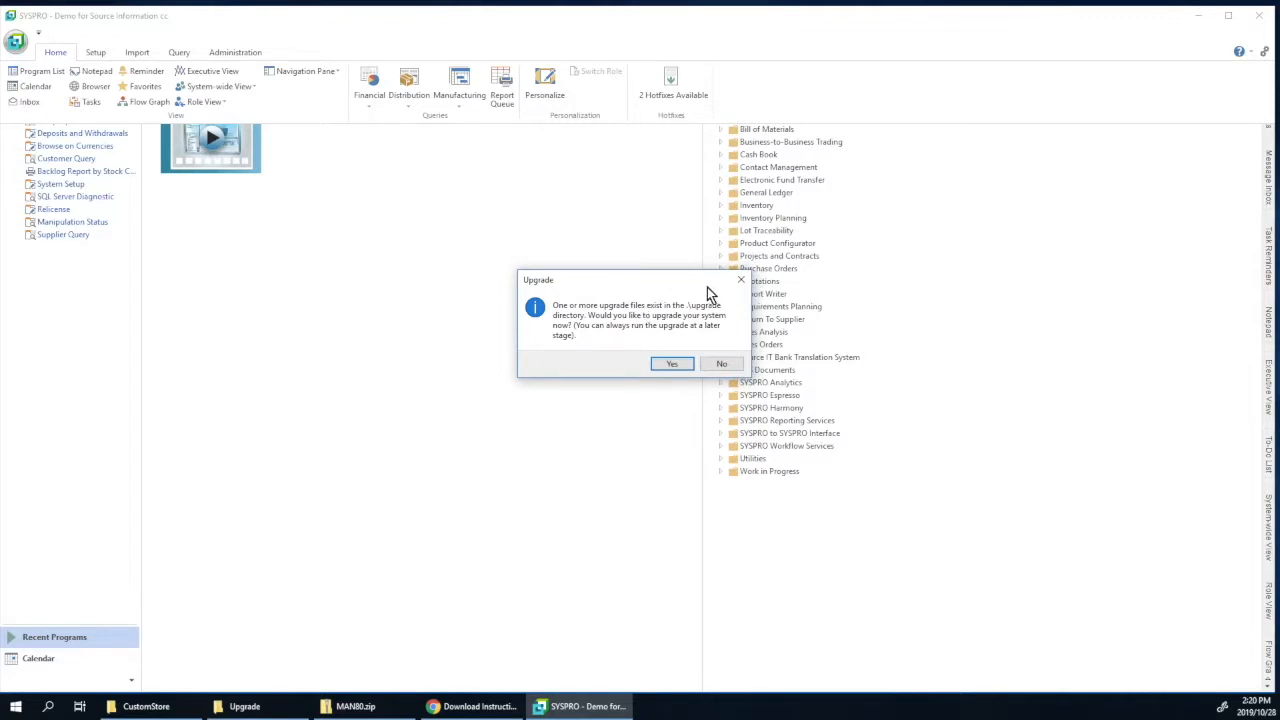
Step: Accept the pending upgrade, install the MAN80.exe custom package, and confirm the success message
left_click(674, 366)
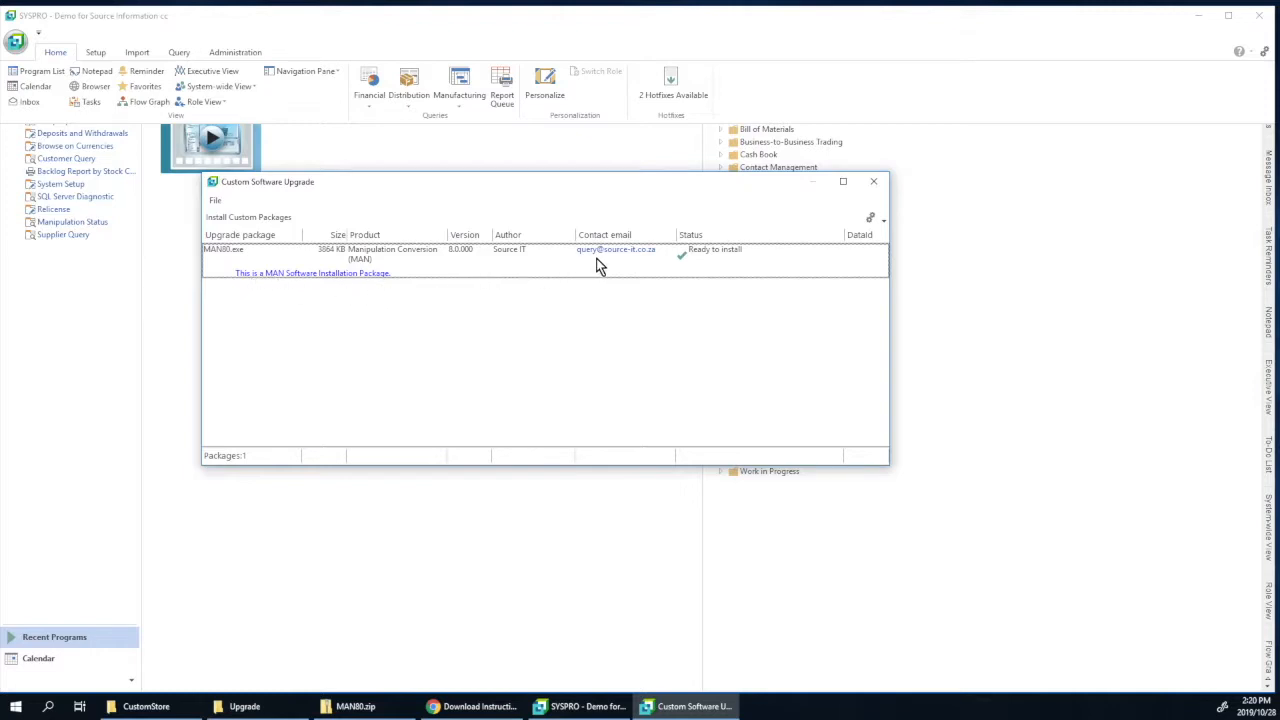
left_click(240, 224)
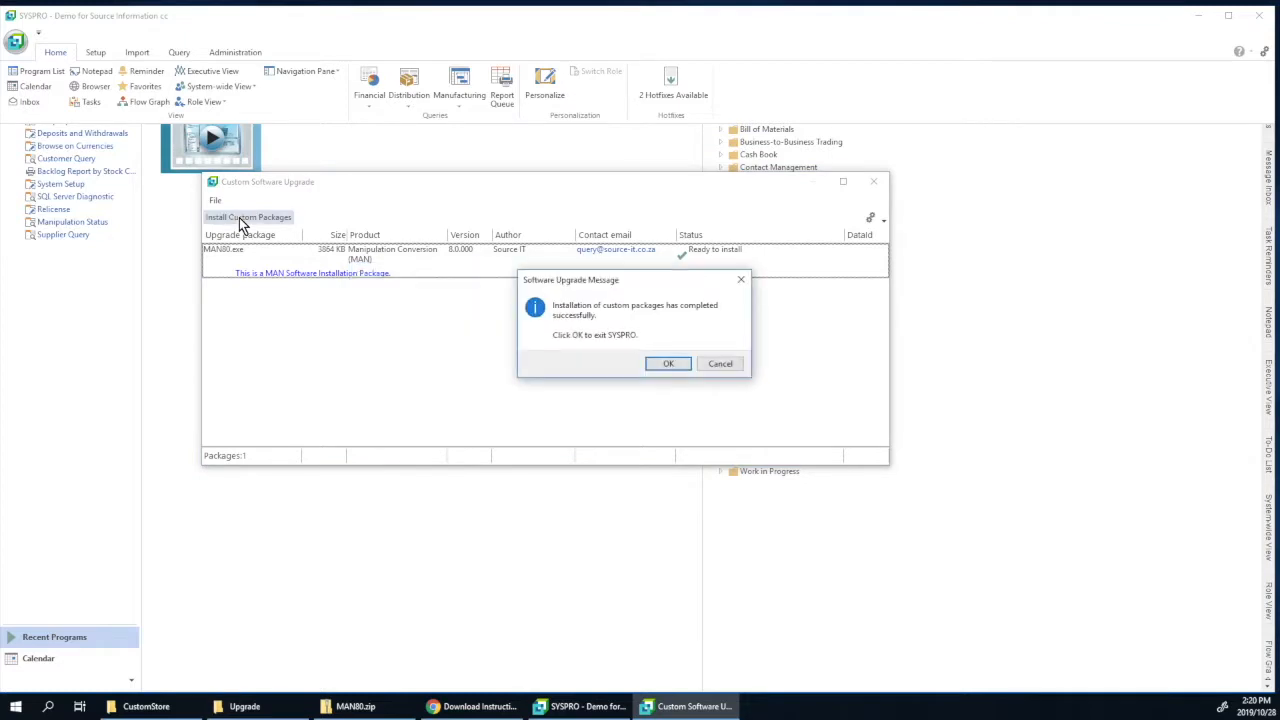
left_click(667, 365)
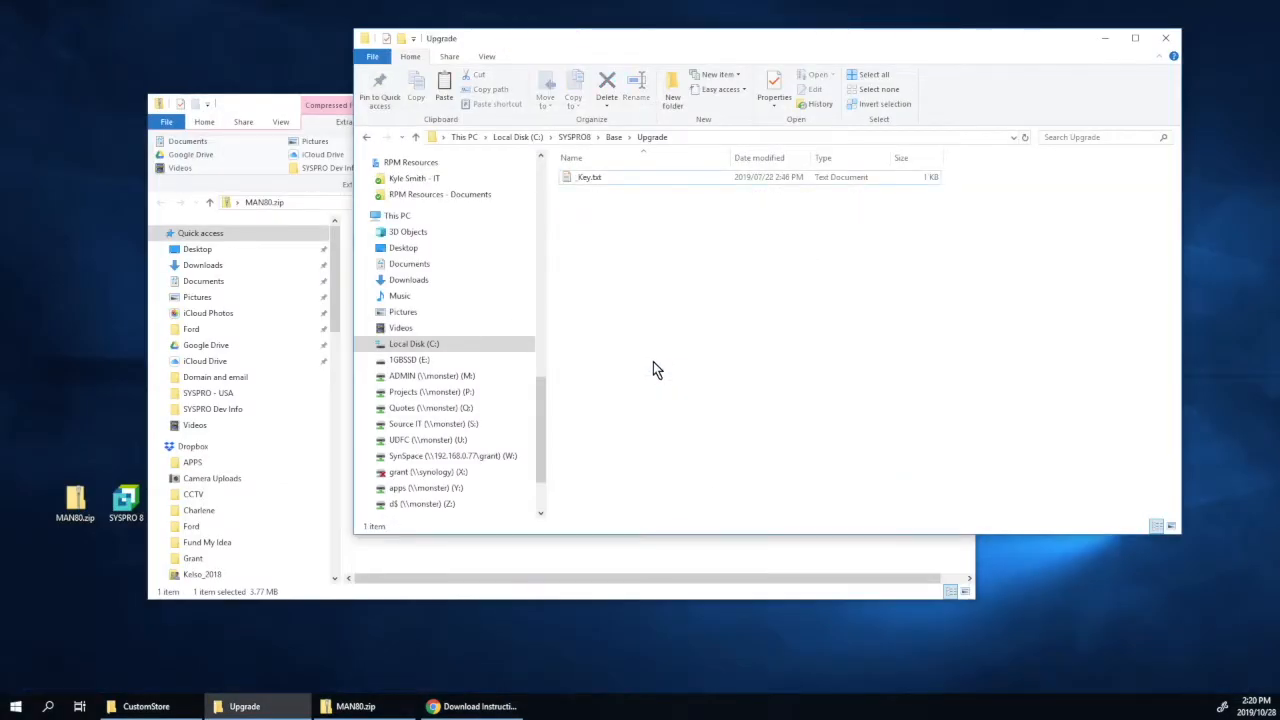
Step: Open CUSMEN.IMP from the CustomStore folder in Notepad to review its BTS menu entries, then close it
left_click(1105, 38)
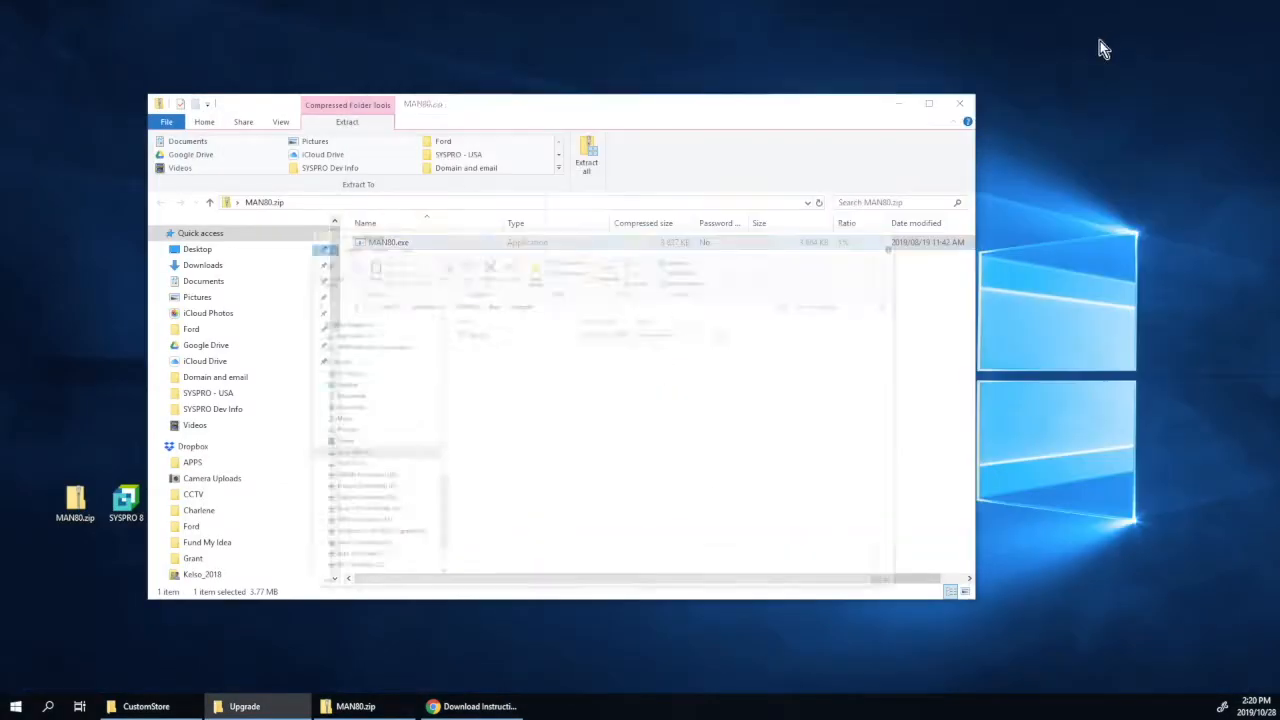
left_click(146, 706)
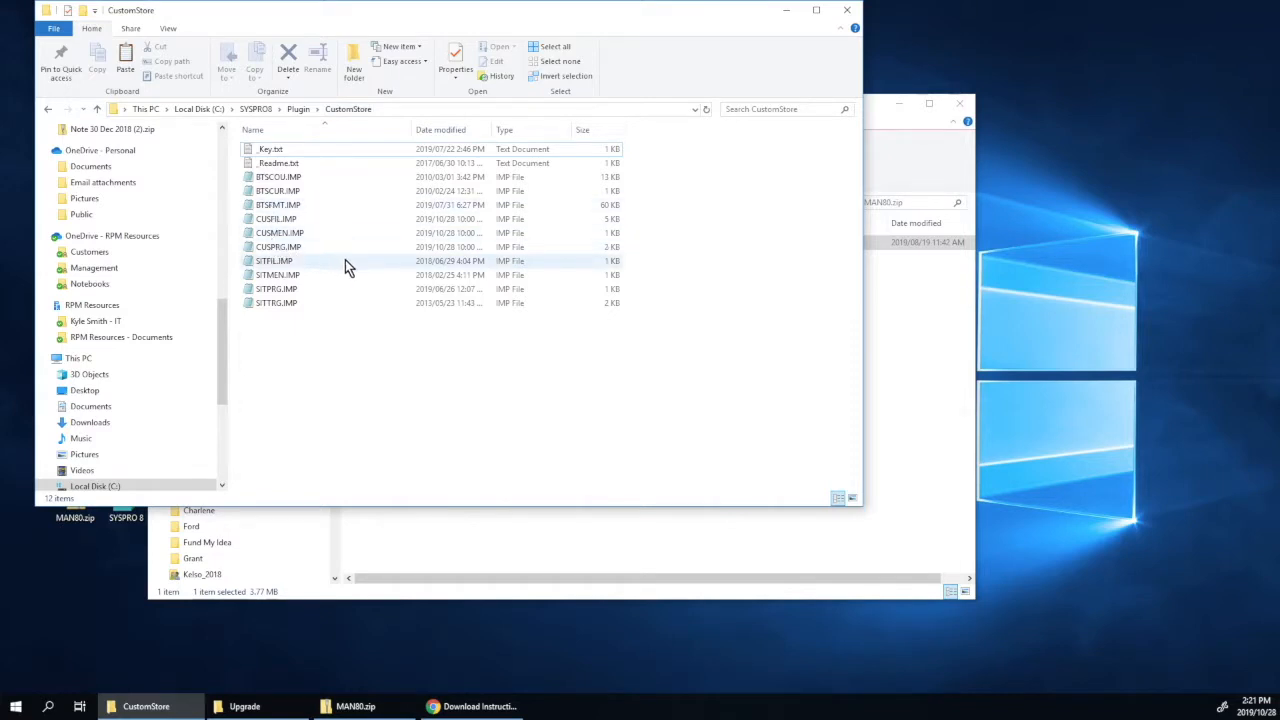
left_click(288, 236)
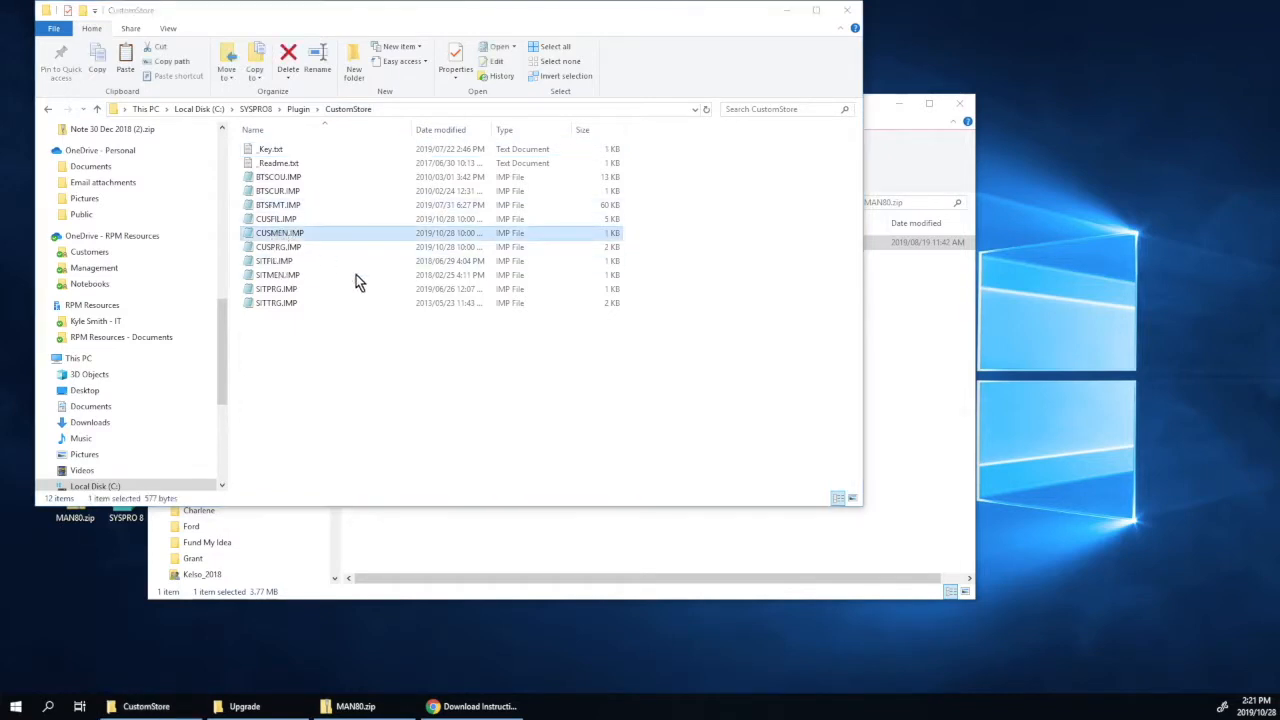
key("ctrl+c")
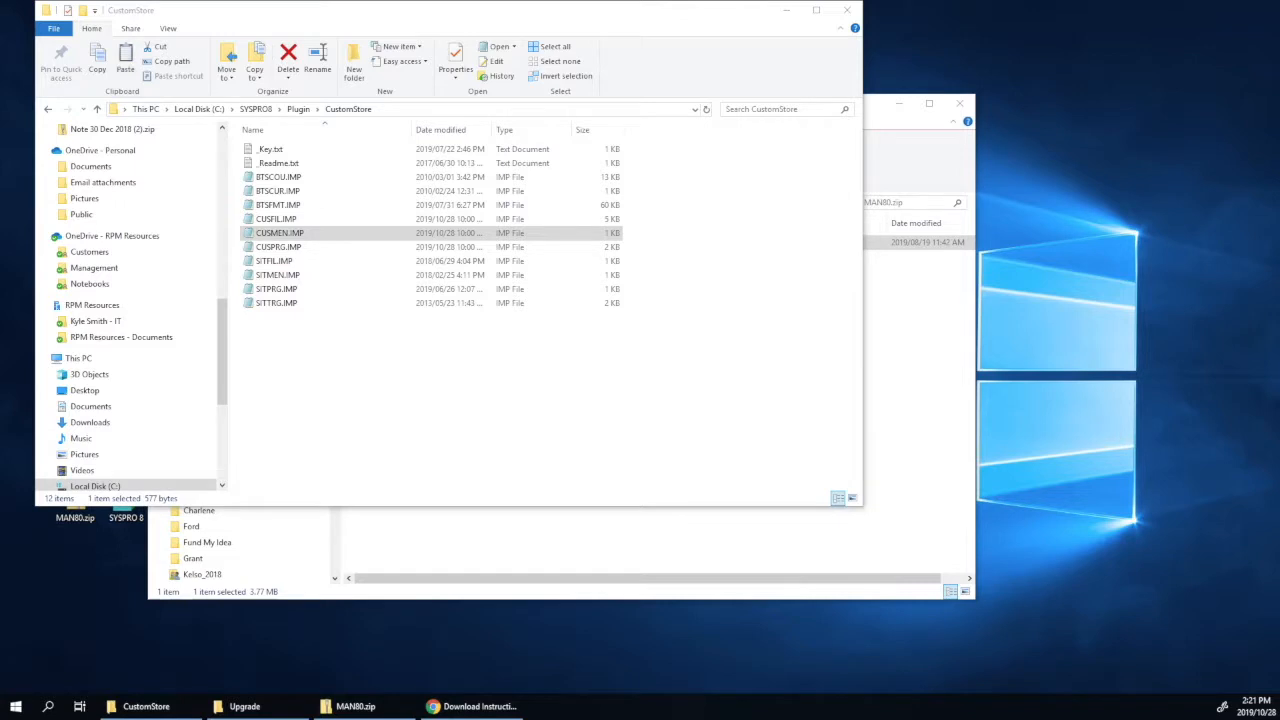
key("Return")
left_click_drag(36, 158, 657, 114)
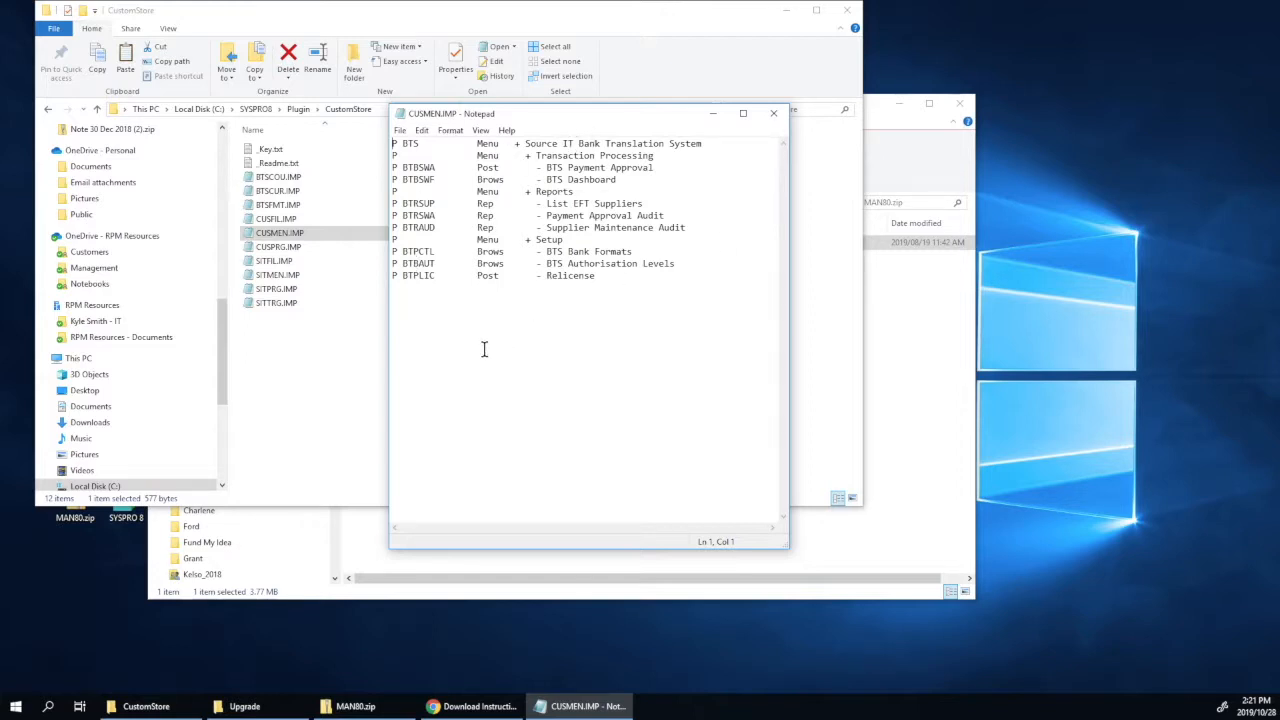
left_click(774, 114)
left_click(787, 11)
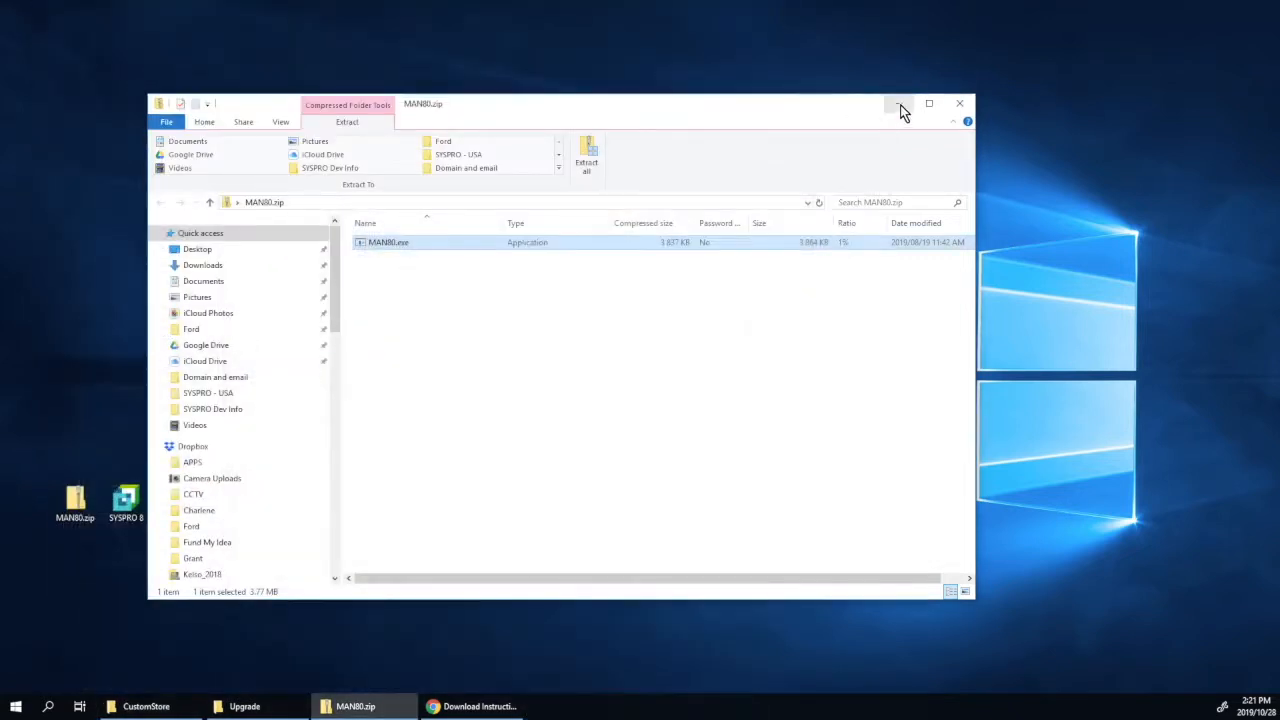
Step: Minimize the MAN80.zip window and log in to SYSPRO 8 as admin on company EDU1
left_click(899, 103)
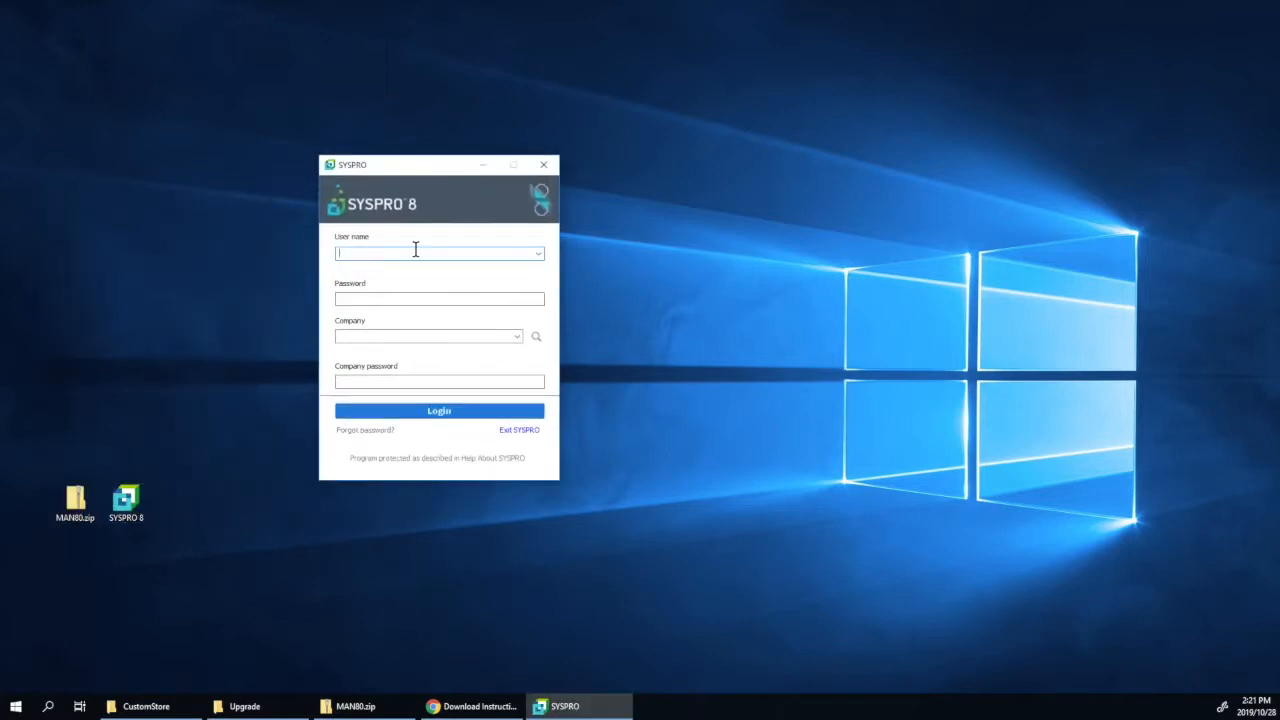
type("admin")
key("Tab")
left_click(420, 410)
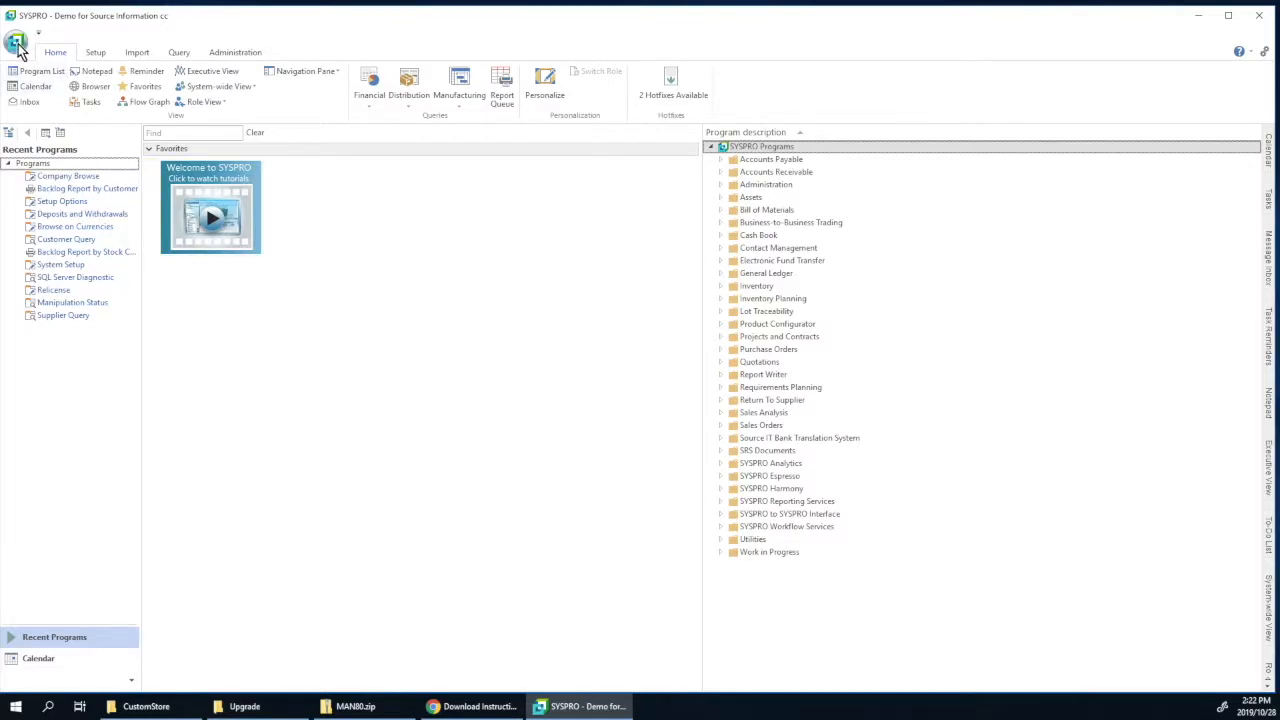
Step: Run STTIN with menu, security access and re-indexing ticked, accepting the data dictionary warning
left_click(17, 46)
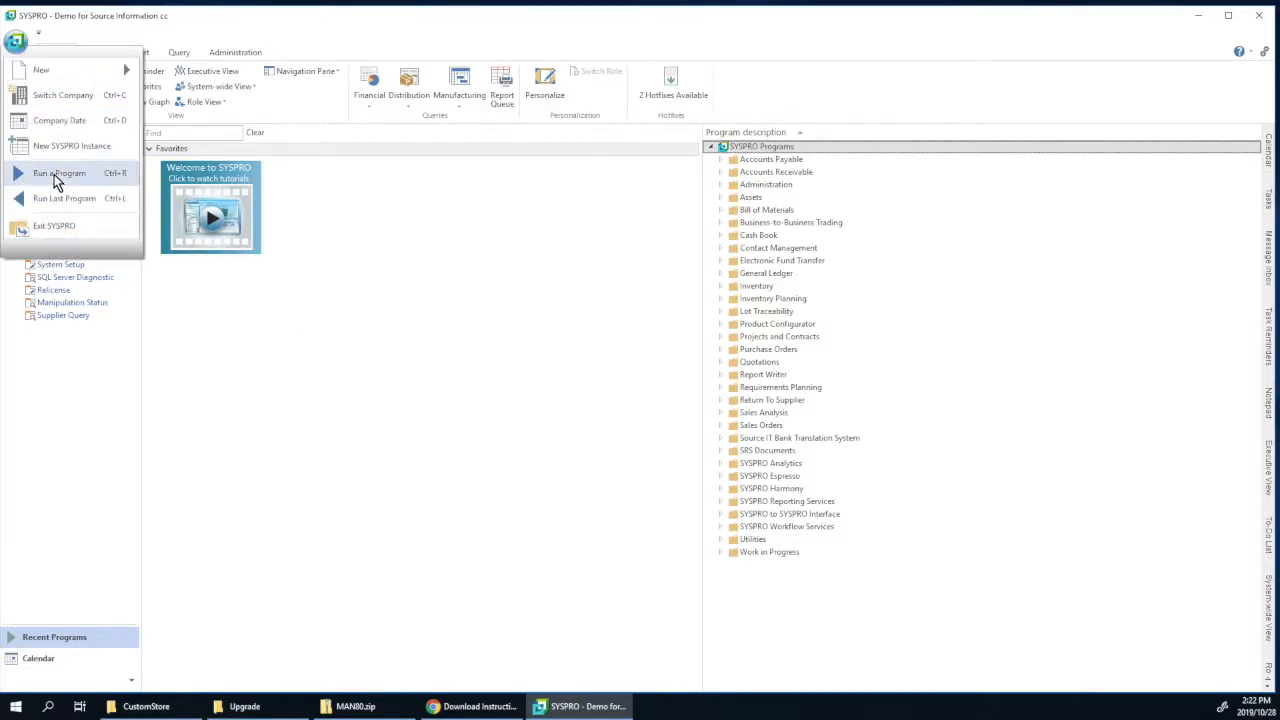
left_click(55, 174)
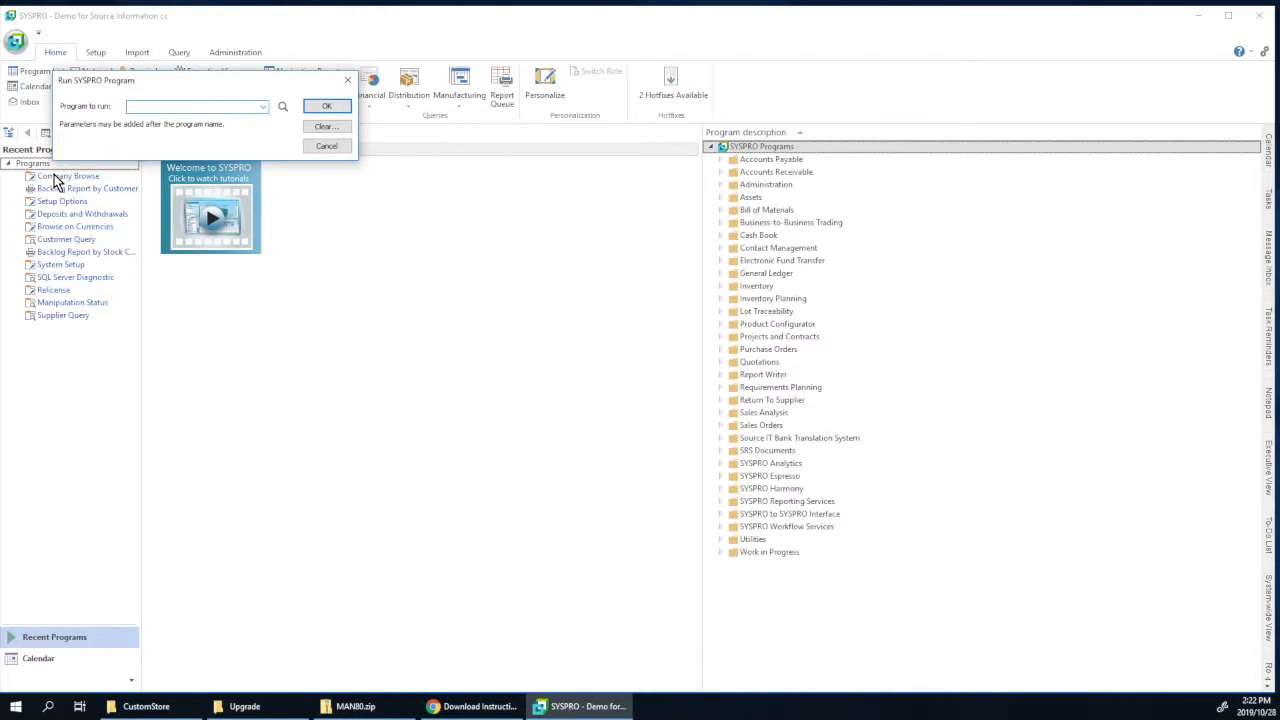
type("STTINI")
left_click(326, 106)
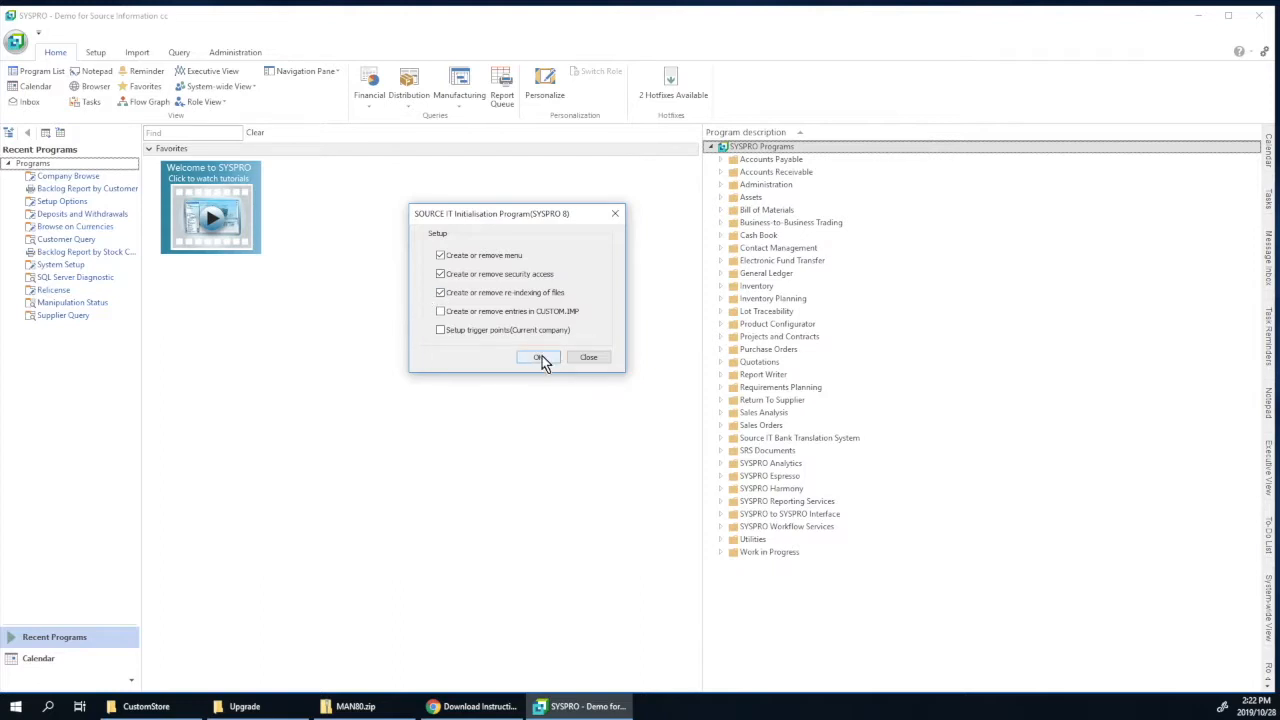
left_click(540, 358)
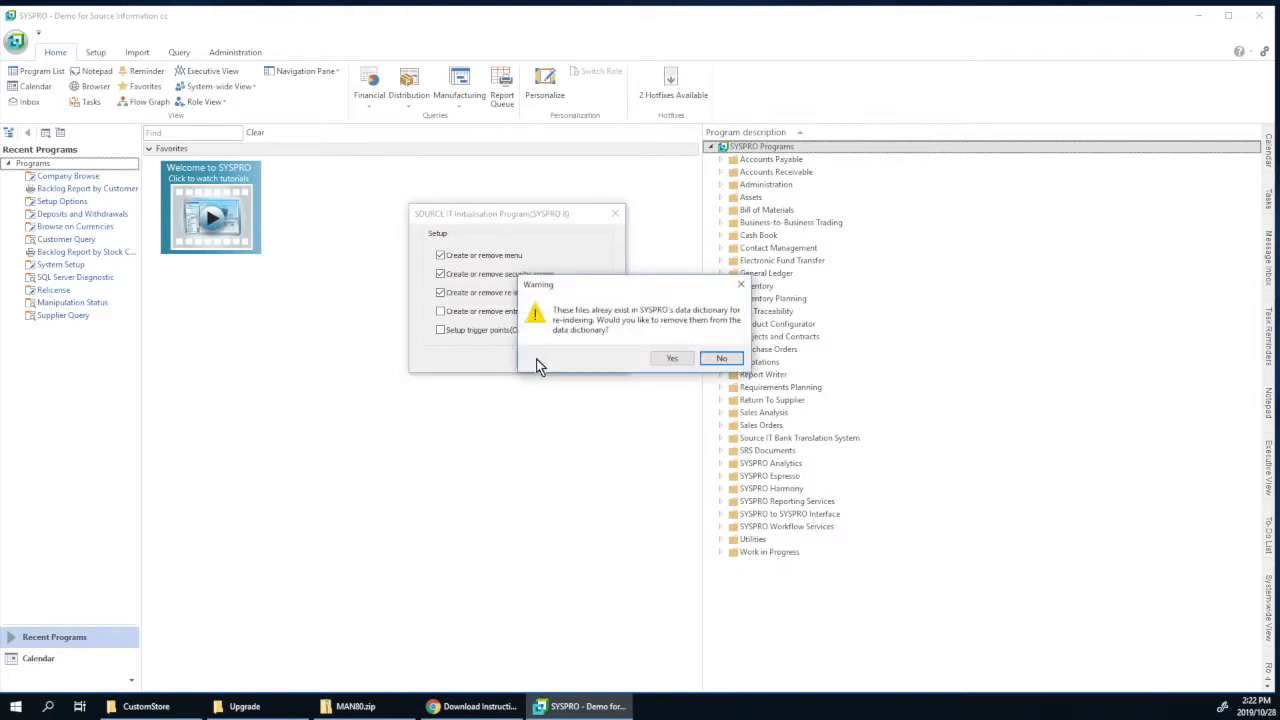
left_click(672, 362)
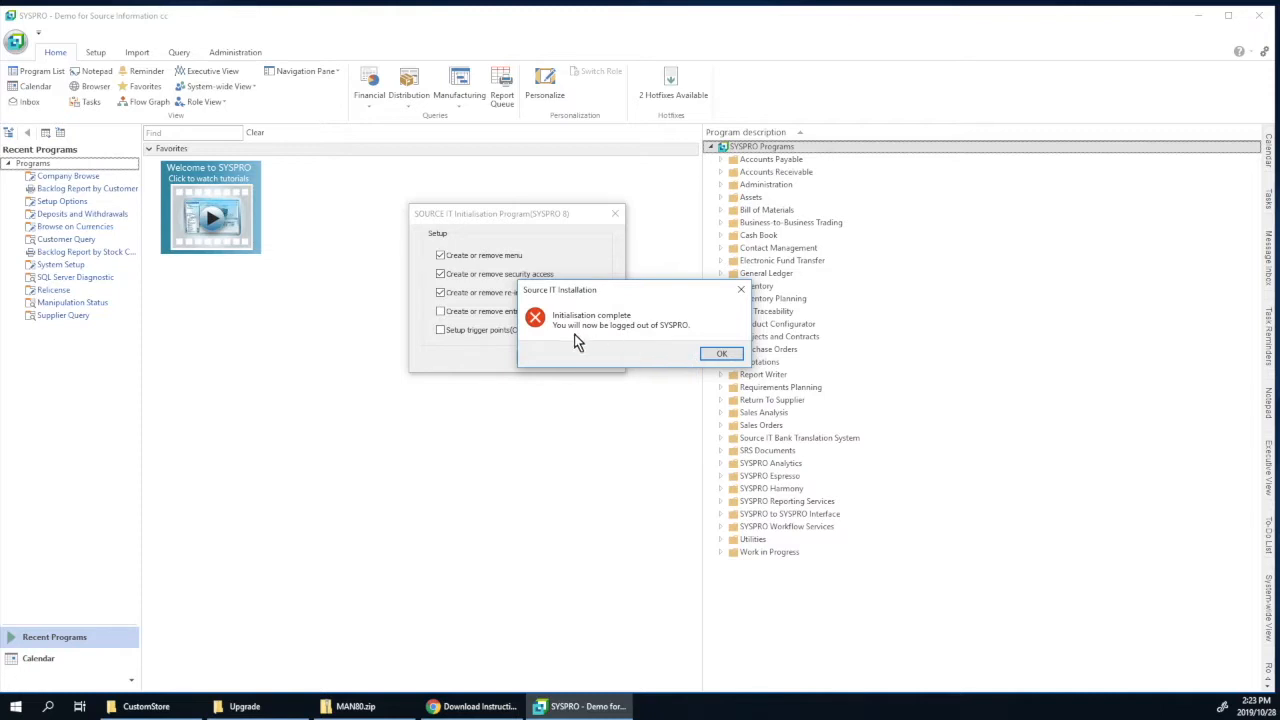
left_click(721, 355)
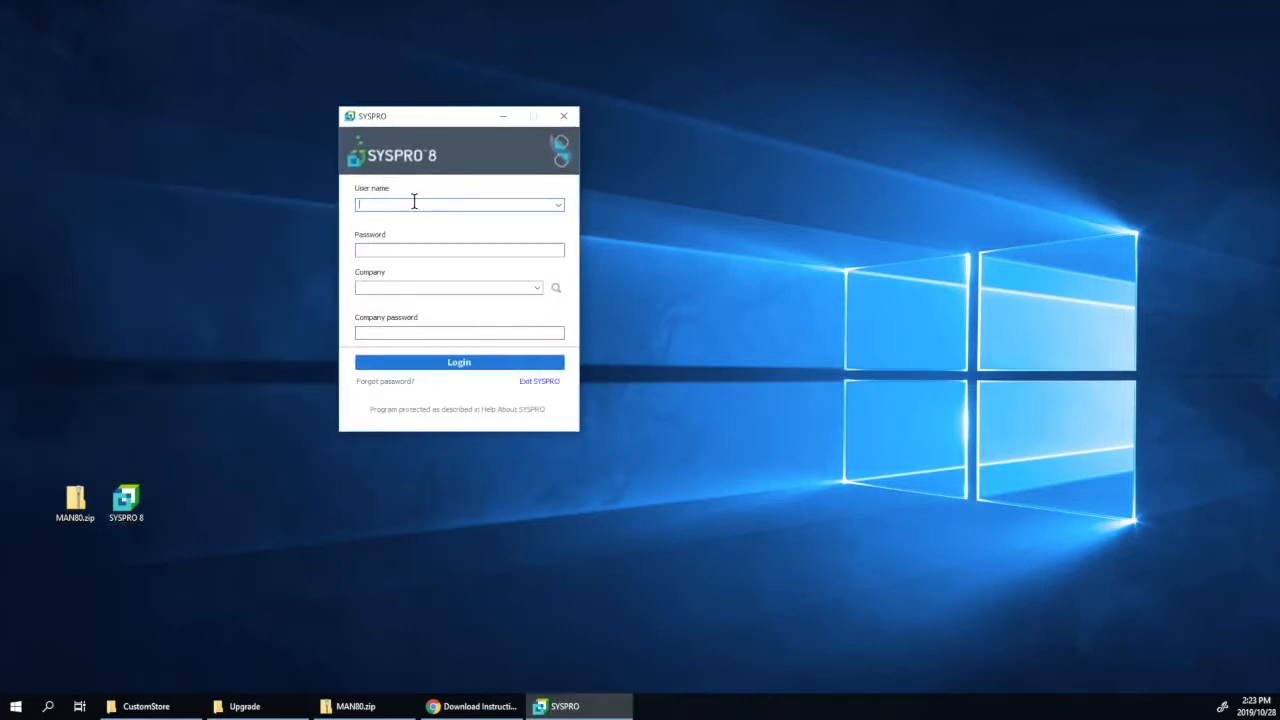
Step: Log back in to SYSPRO 8 as admin on company EDU1
type("admin")
key("Tab")
left_click(445, 363)
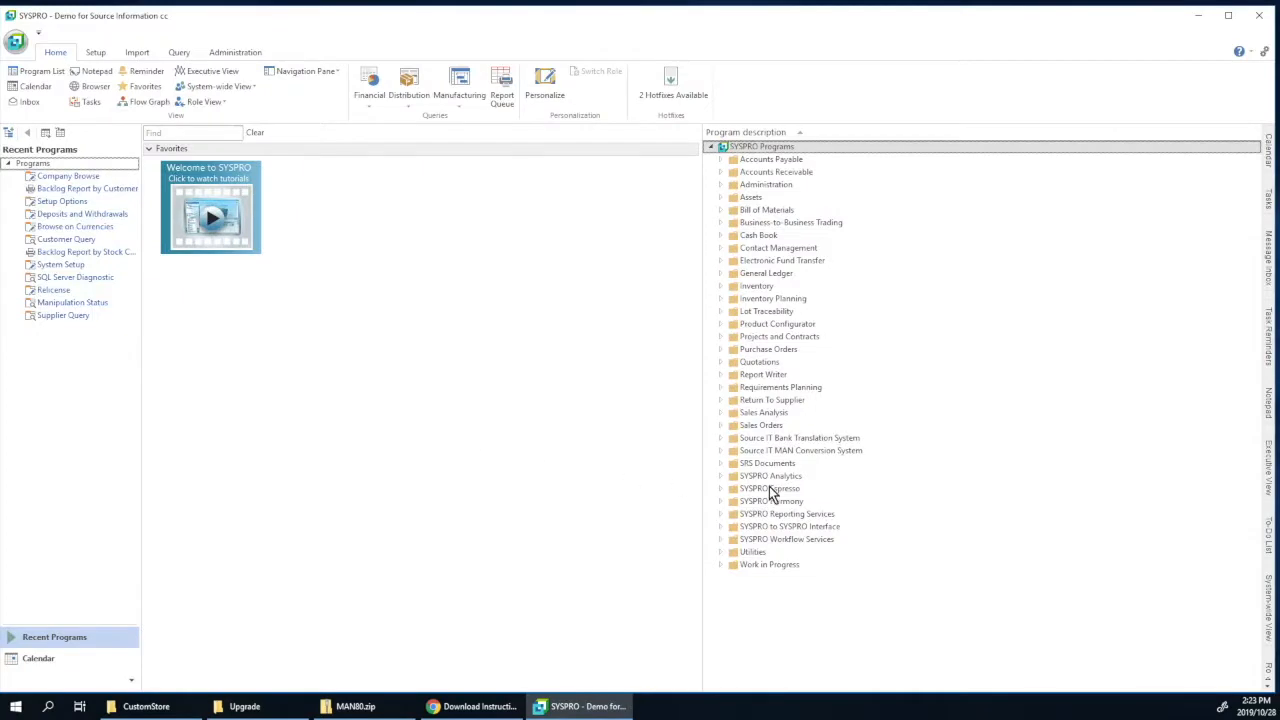
Step: Expand the MAN Conversion System menu's Reports, Setup and Transaction Processing folders
left_click(721, 451)
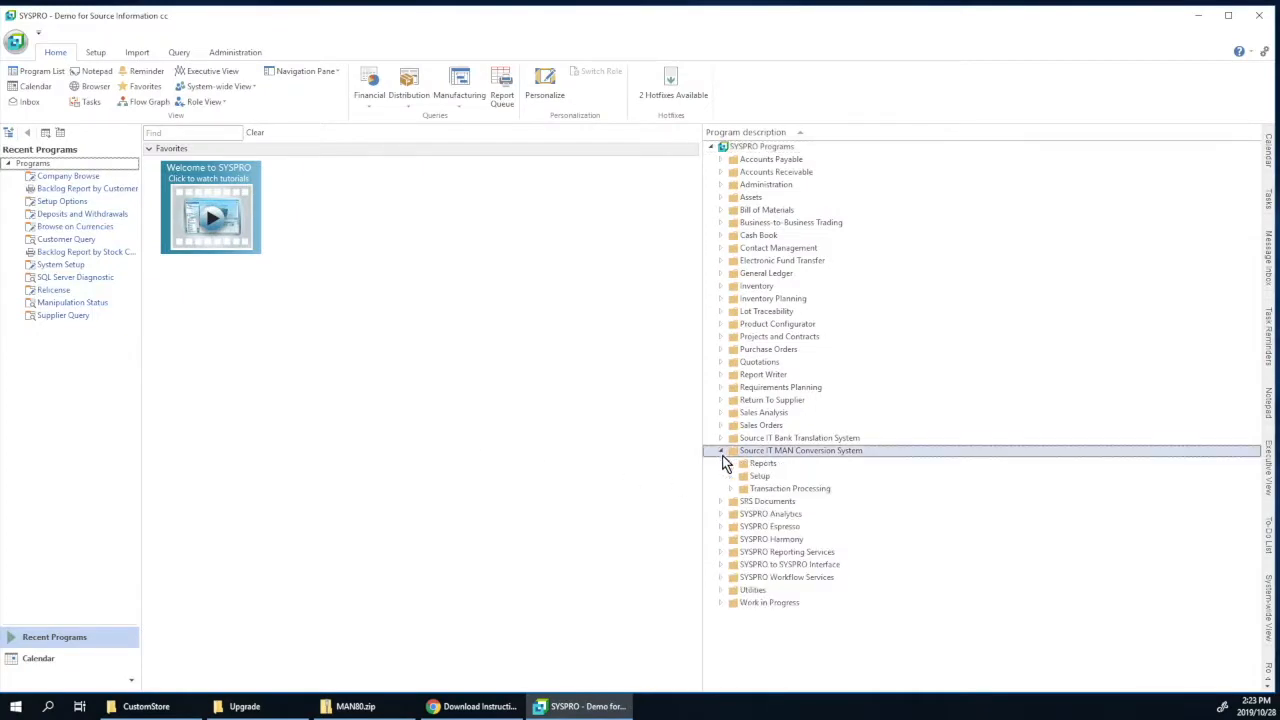
left_click(731, 464)
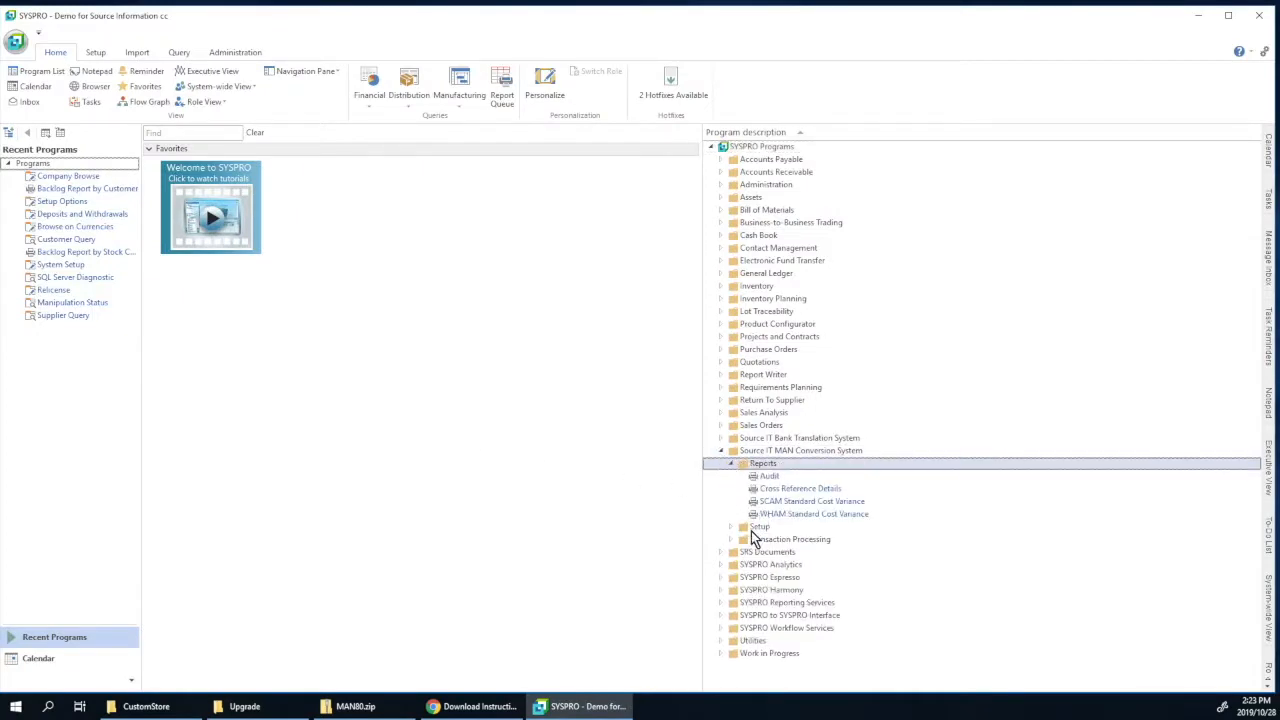
left_click(732, 526)
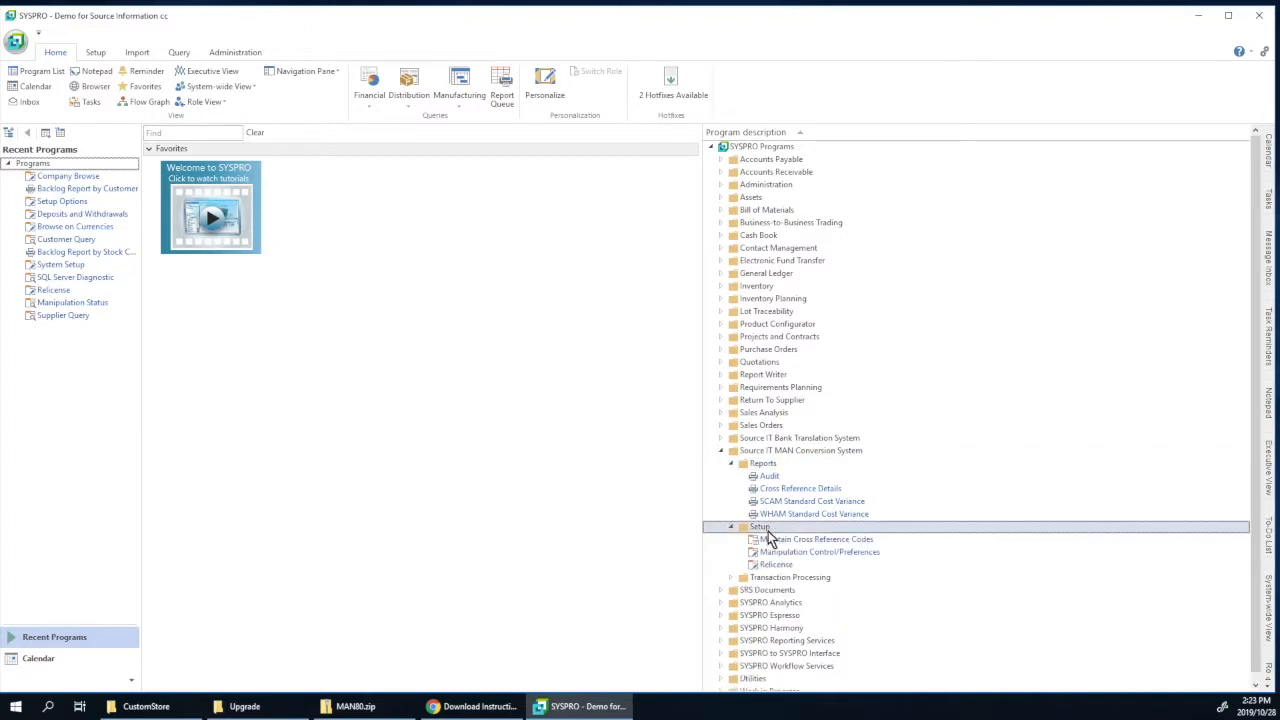
left_click(731, 577)
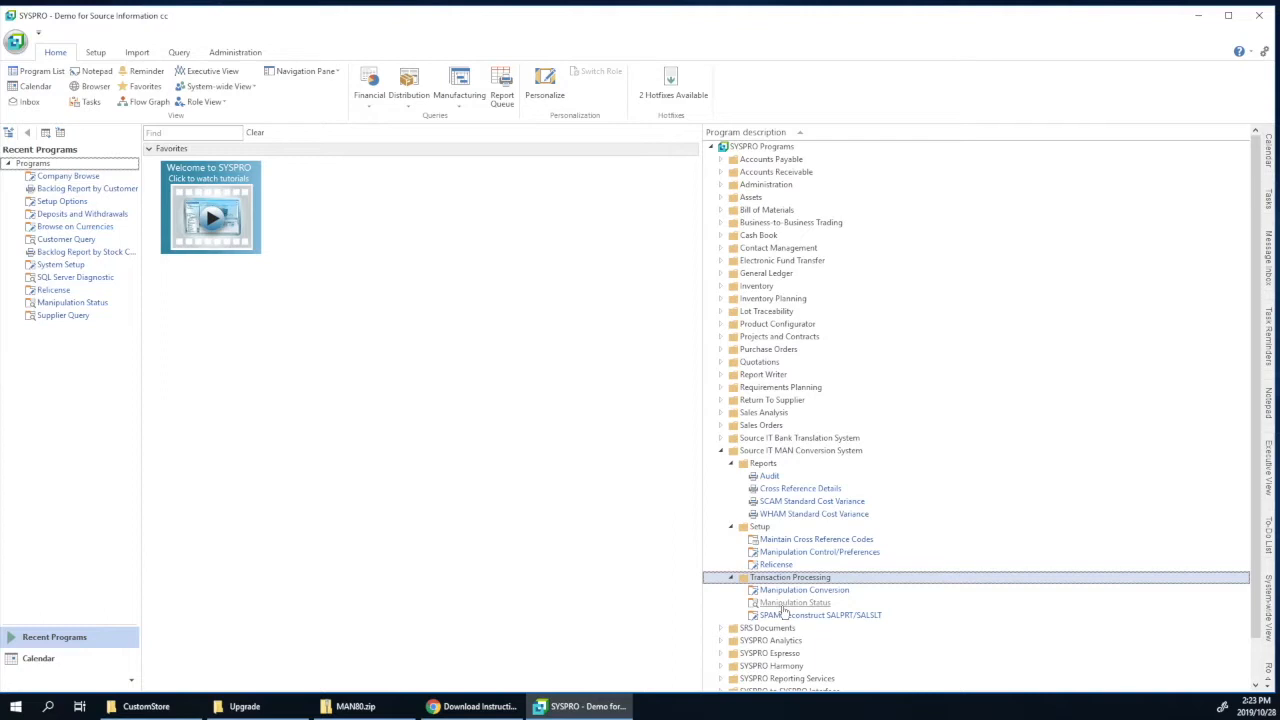
left_click(170, 712)
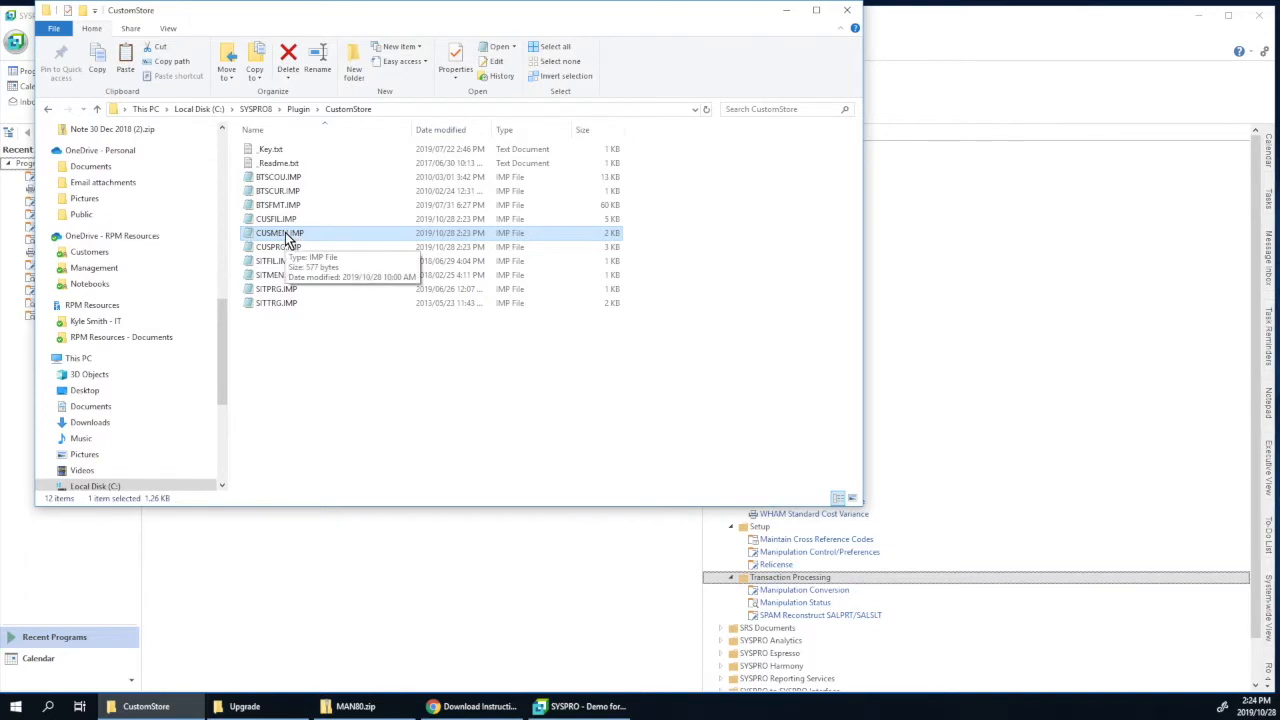
Step: Check the MAN menu lines in CUSMEN.IMP and the Module MAN program lines in CUSPRG.IMP
double_click(285, 238)
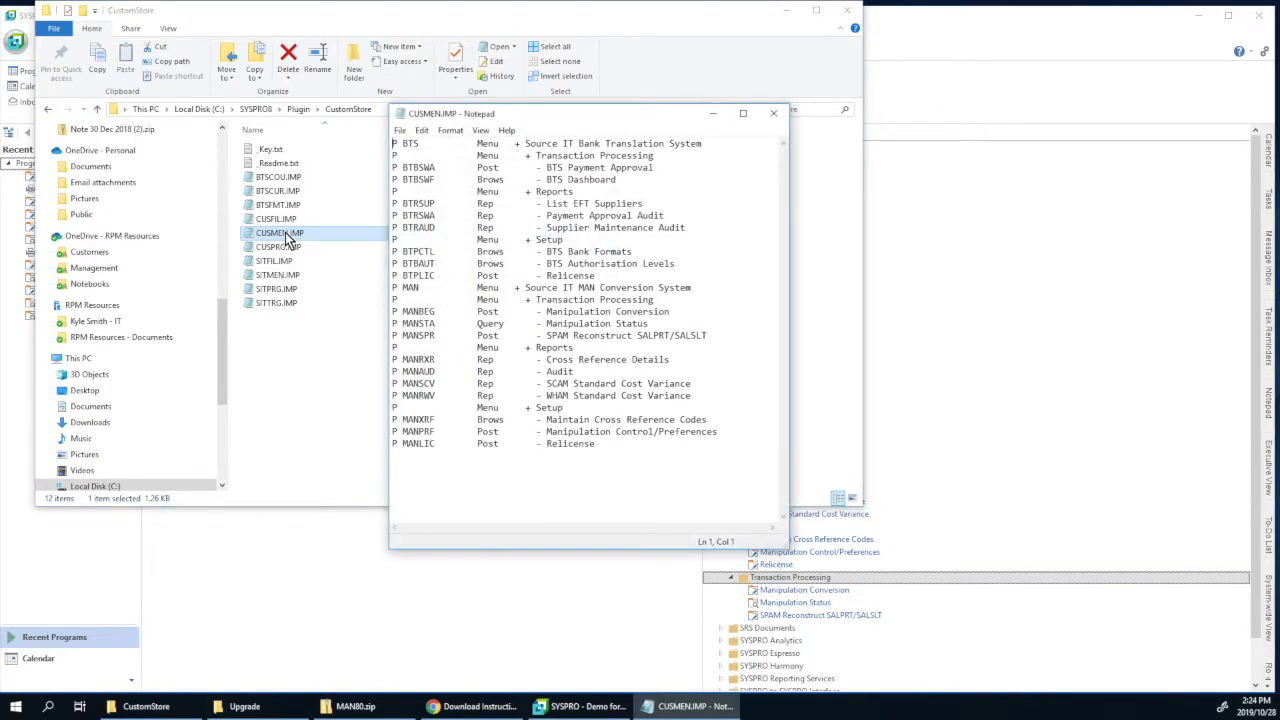
left_click_drag(391, 287, 708, 456)
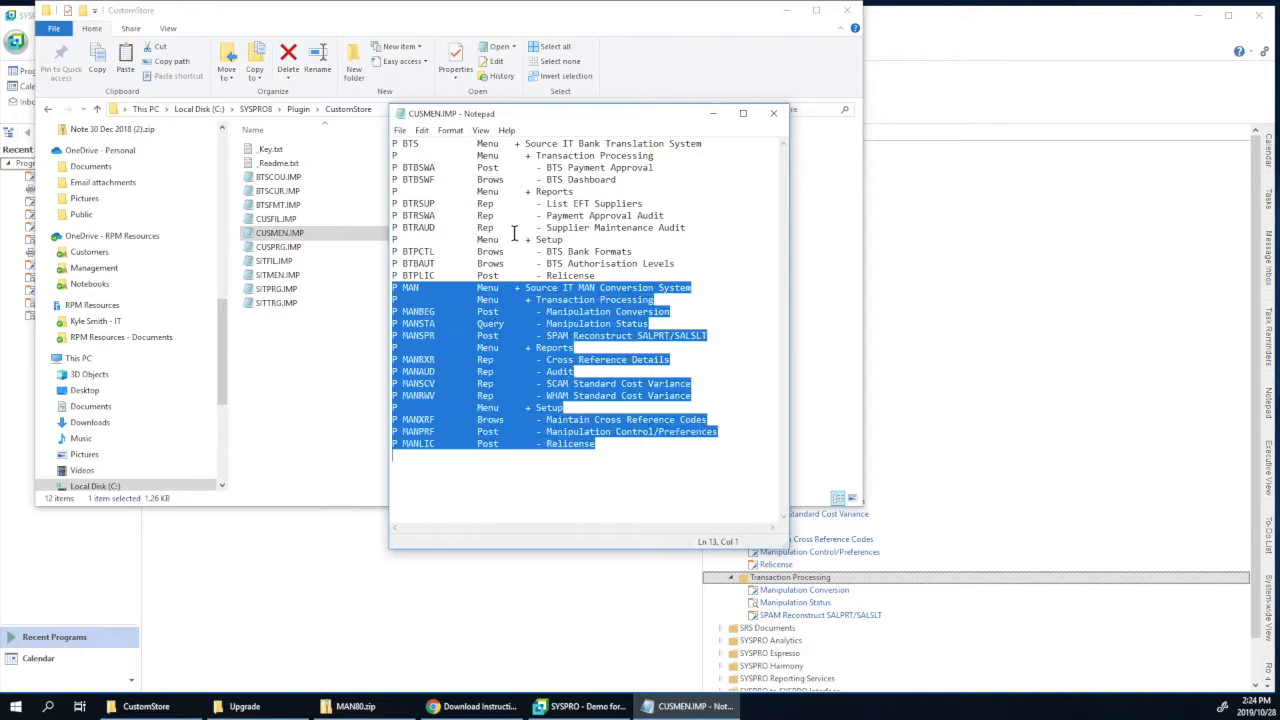
left_click(777, 117)
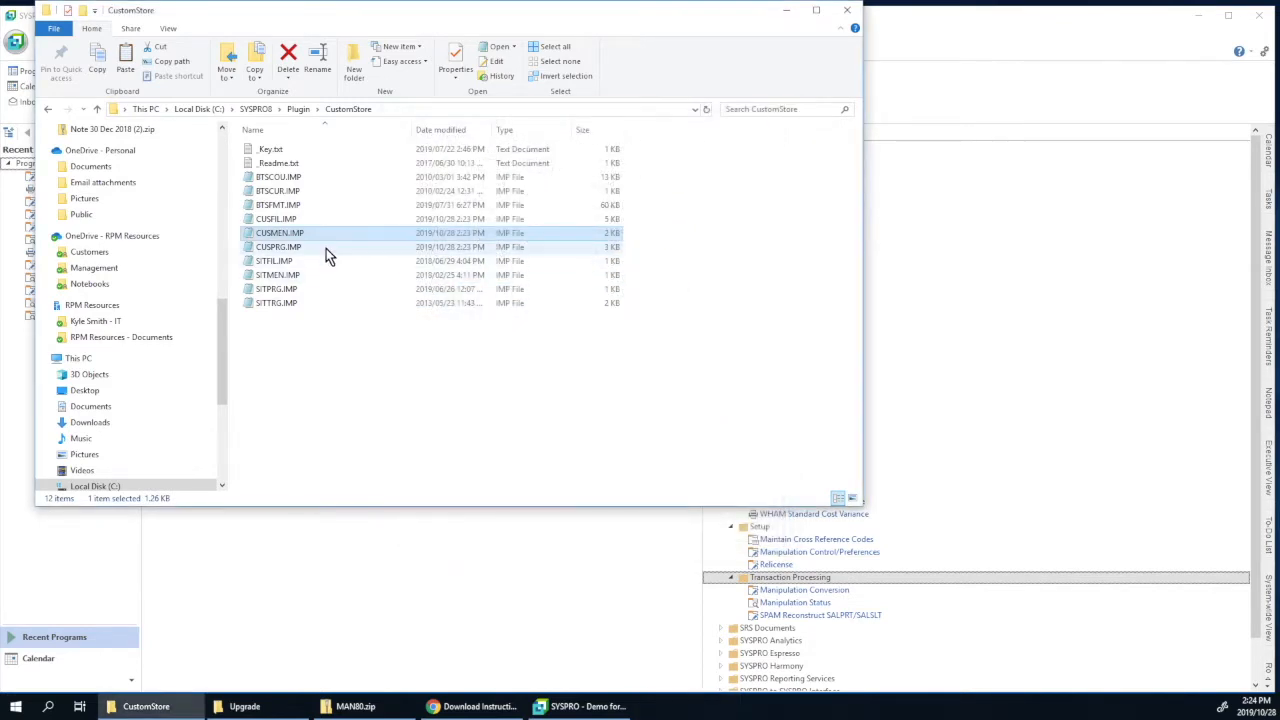
double_click(282, 248)
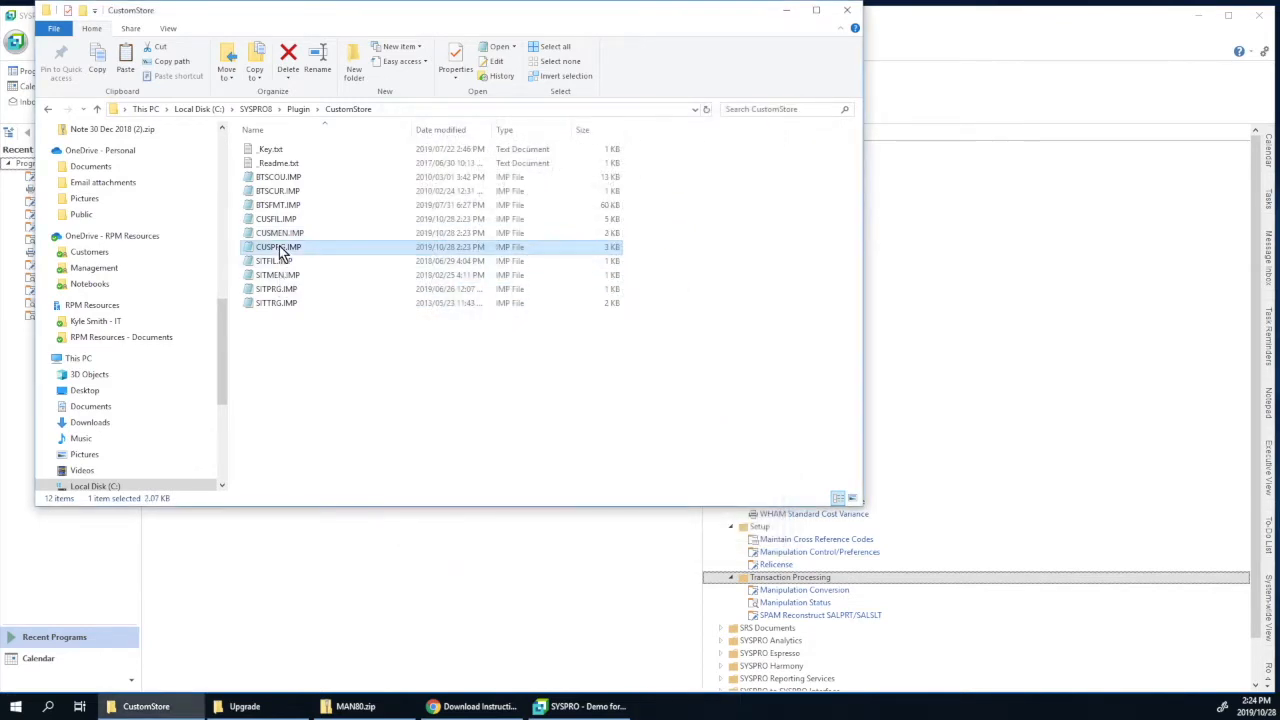
left_click_drag(397, 312, 729, 452)
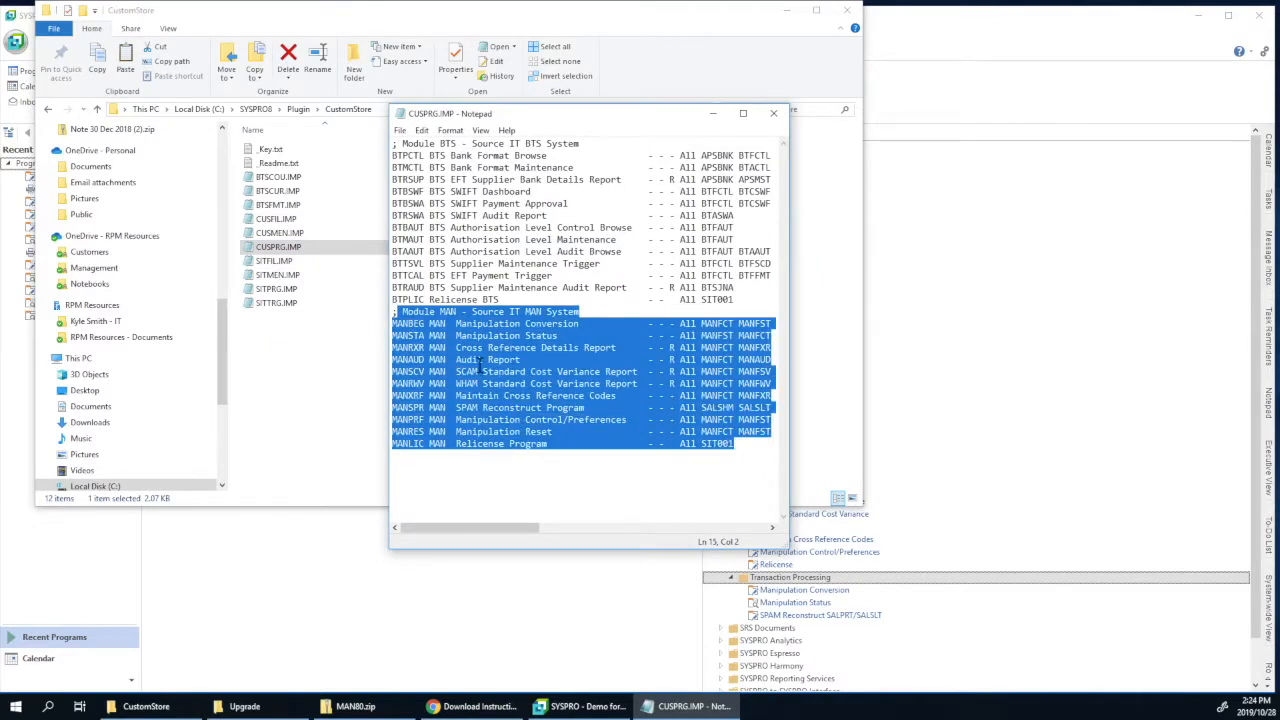